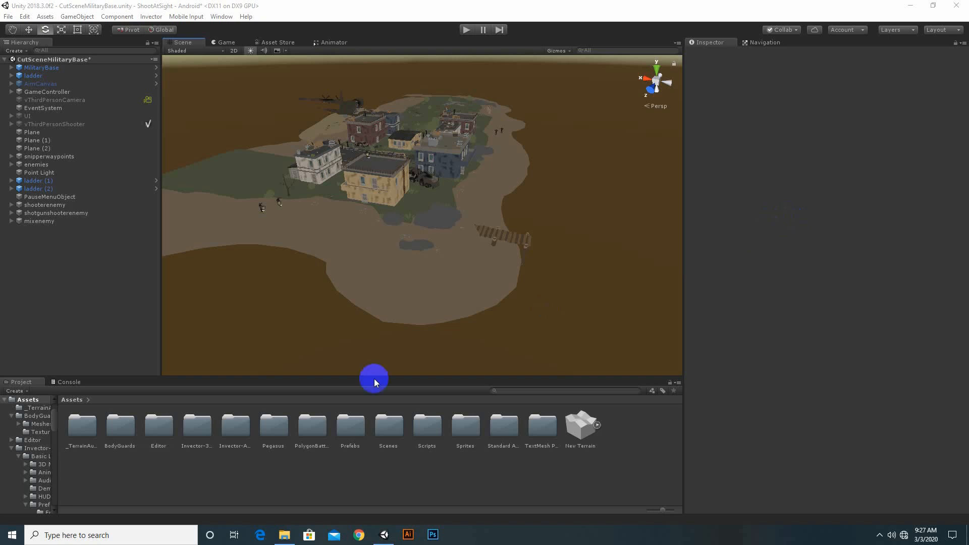
Open the Scenes folder, select the CutSceneMilitaryBase scene asset, and briefly test-run the open scene.
{"action": "double_click", "coordinate": [388, 433]}
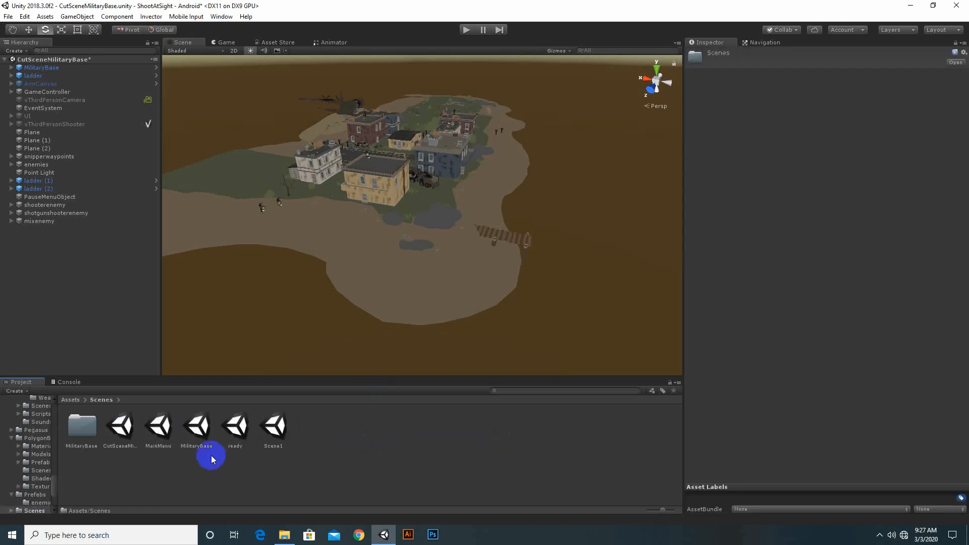
{"action": "left_click", "coordinate": [198, 430]}
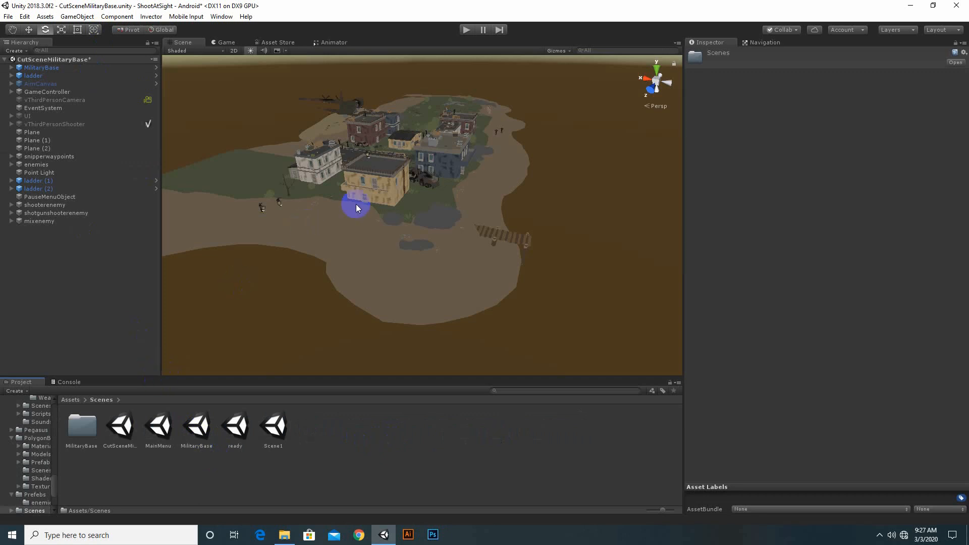
{"action": "left_click", "coordinate": [123, 426]}
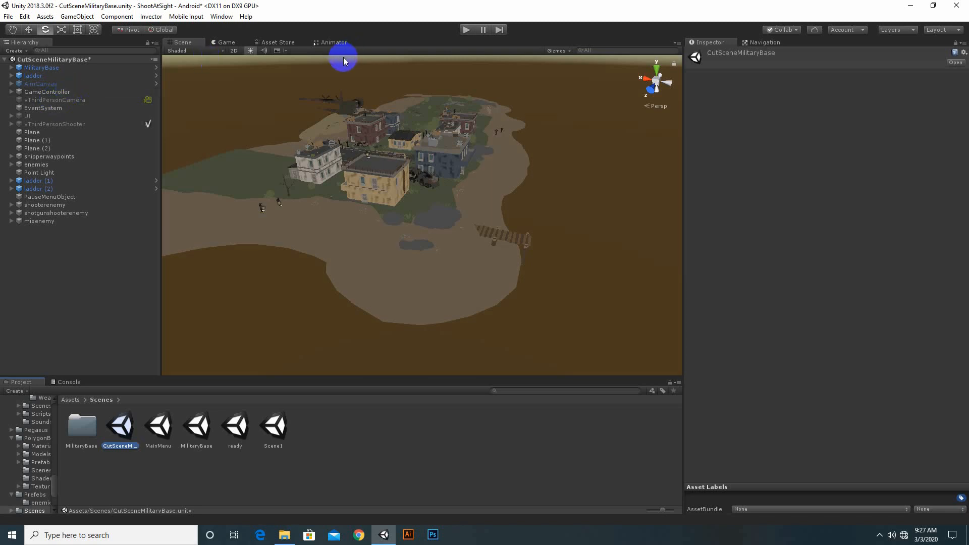
{"action": "left_click", "coordinate": [464, 33]}
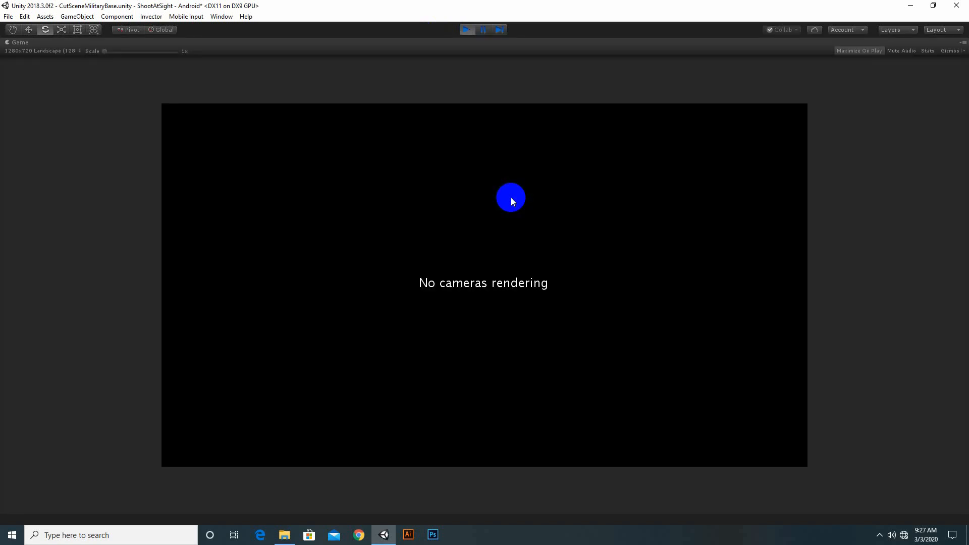
{"action": "left_click", "coordinate": [464, 32]}
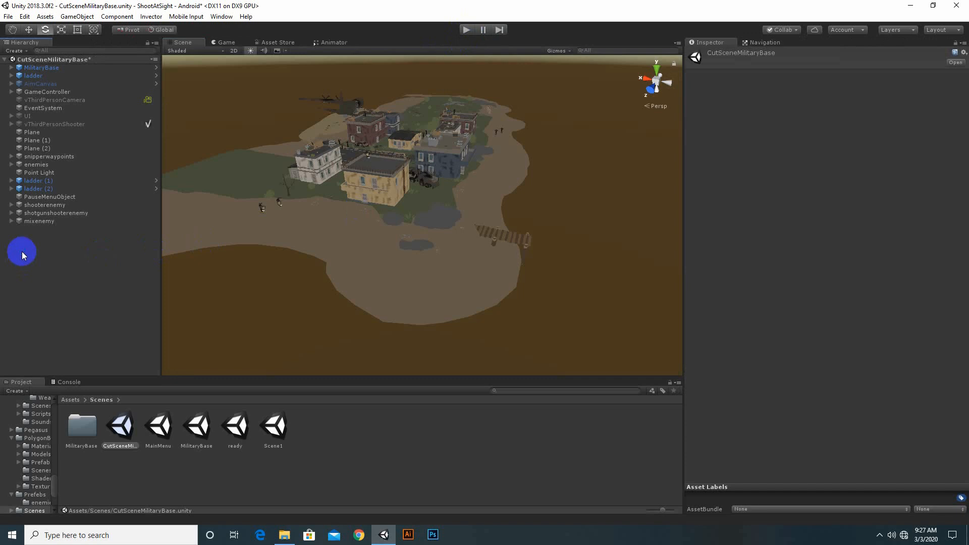
Add a new Camera to the scene and return the project browser to the Assets root folder.
{"action": "right_click", "coordinate": [23, 251]}
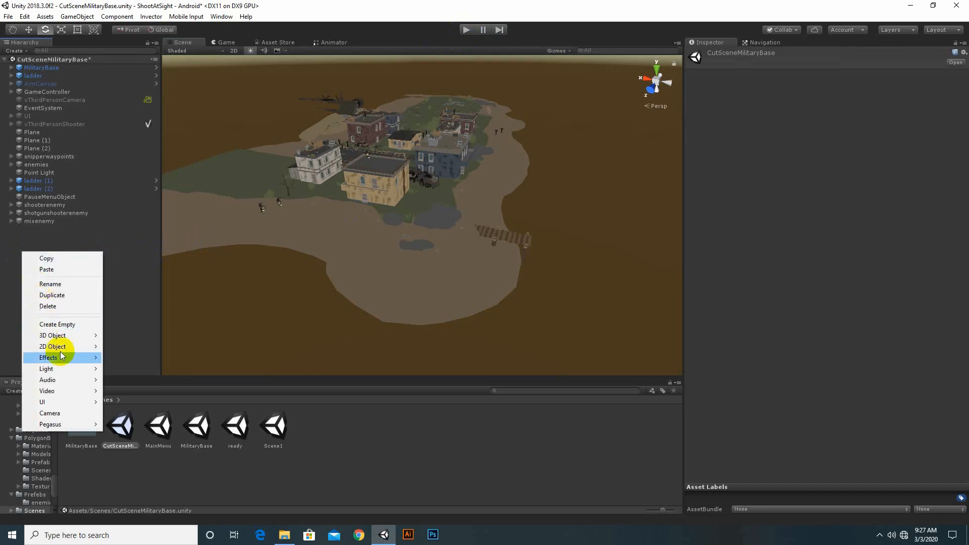
{"action": "left_click", "coordinate": [76, 412]}
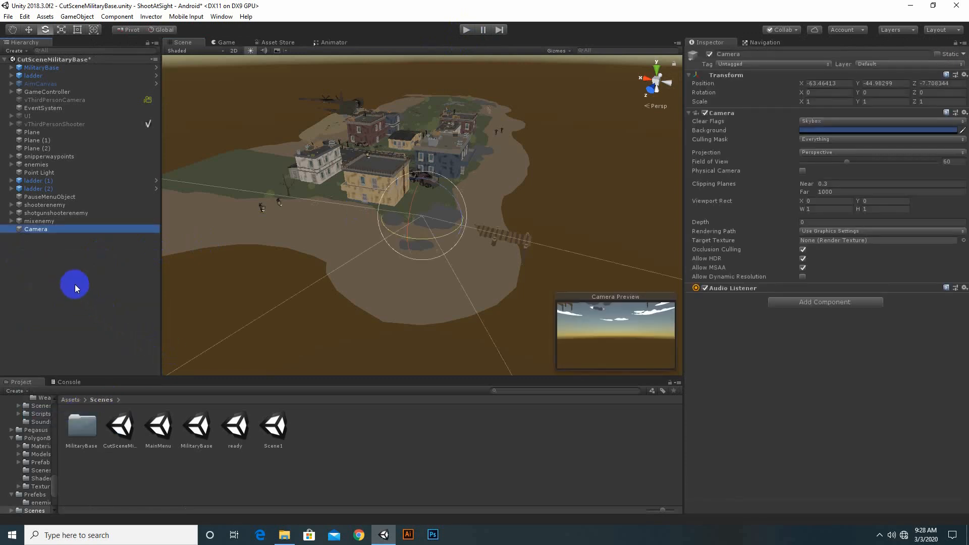
{"action": "left_click", "coordinate": [69, 400]}
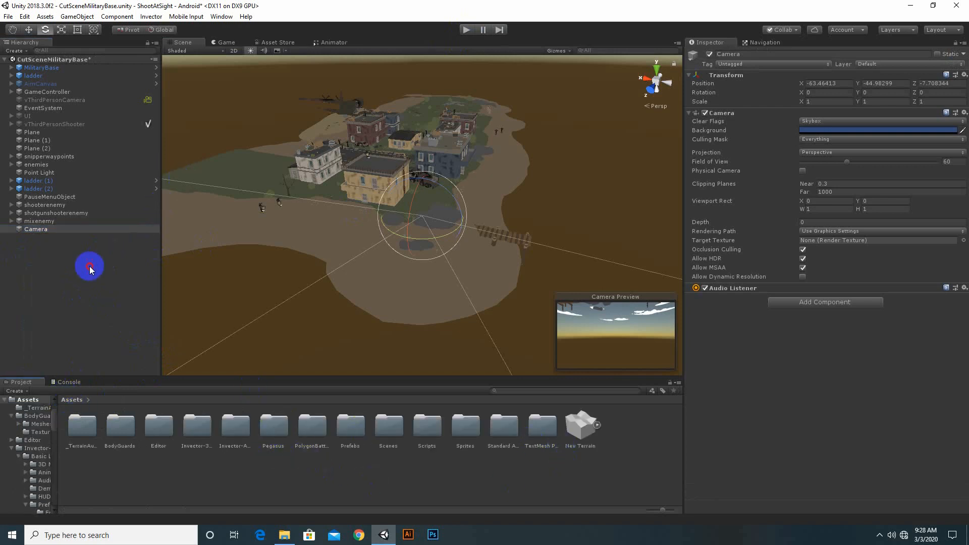
{"action": "left_click", "coordinate": [90, 268]}
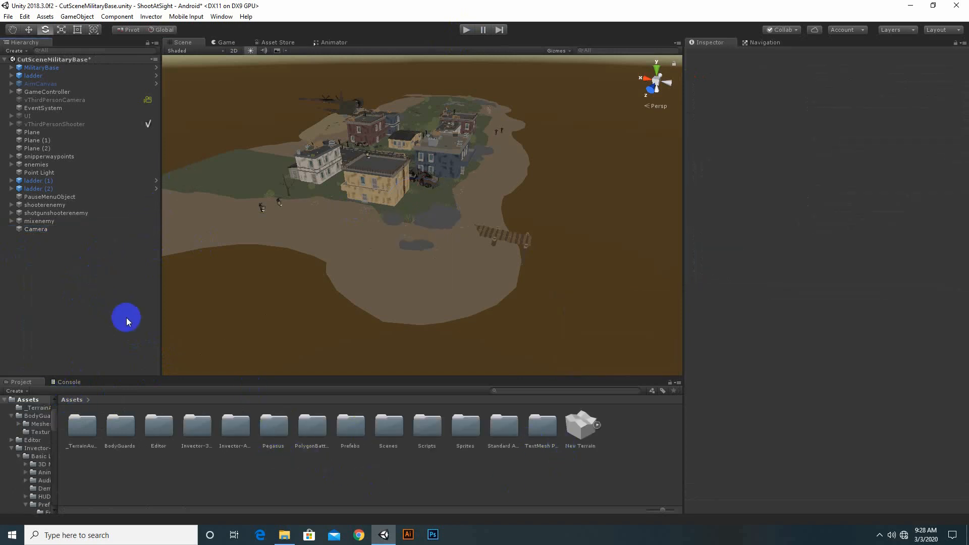
Add a Pegasus Manager to the scene and assign the new Camera as its Target Object.
{"action": "right_click", "coordinate": [46, 245]}
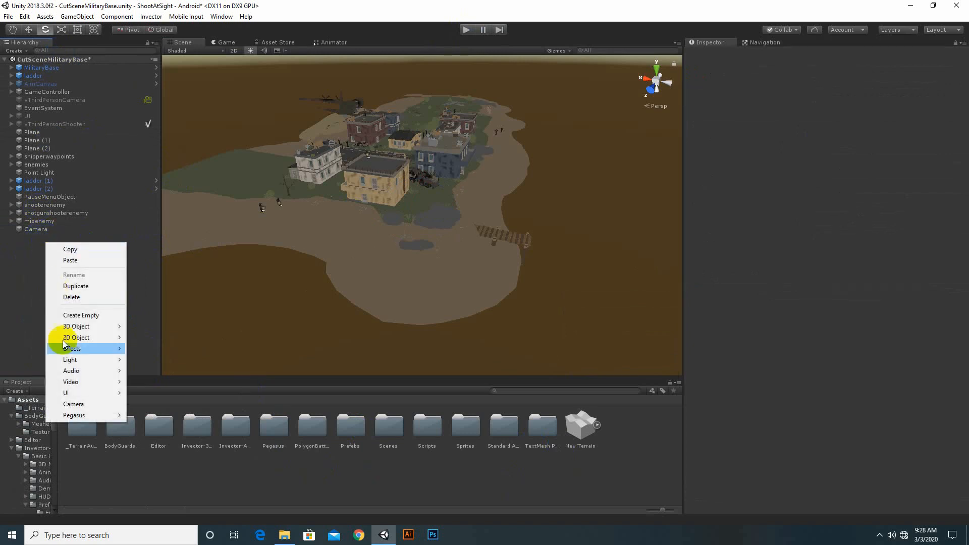
{"action": "left_click", "coordinate": [73, 416]}
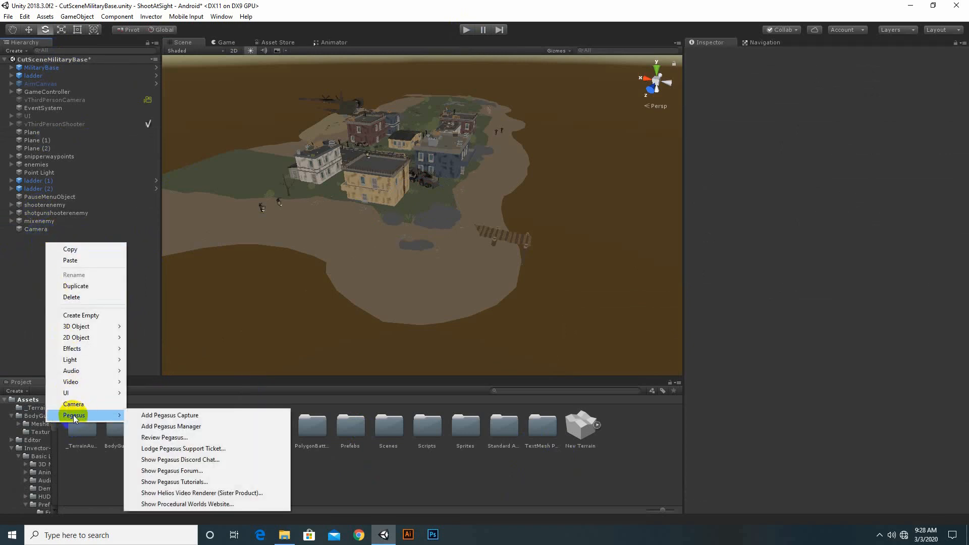
{"action": "left_click", "coordinate": [153, 428]}
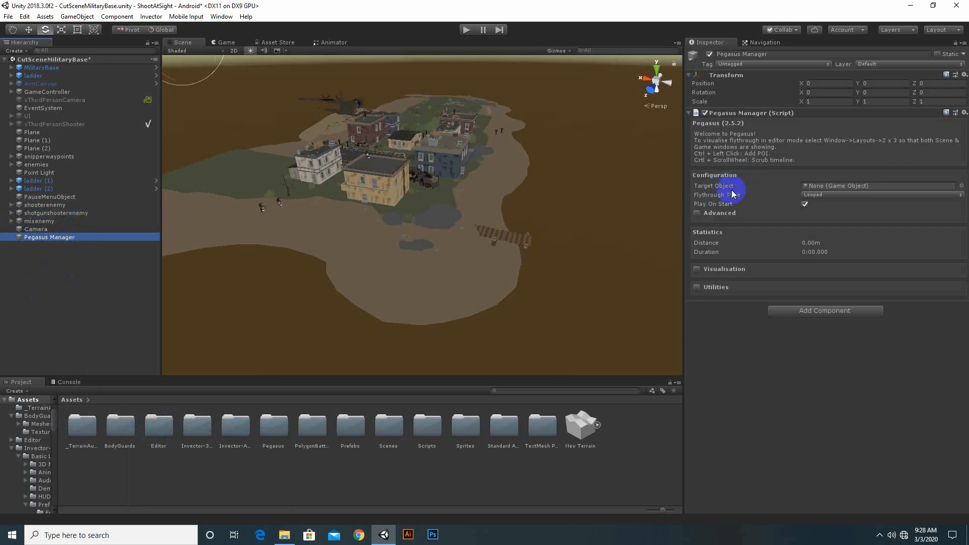
{"action": "left_click_drag", "start_coordinate": [45, 237], "coordinate": [836, 187]}
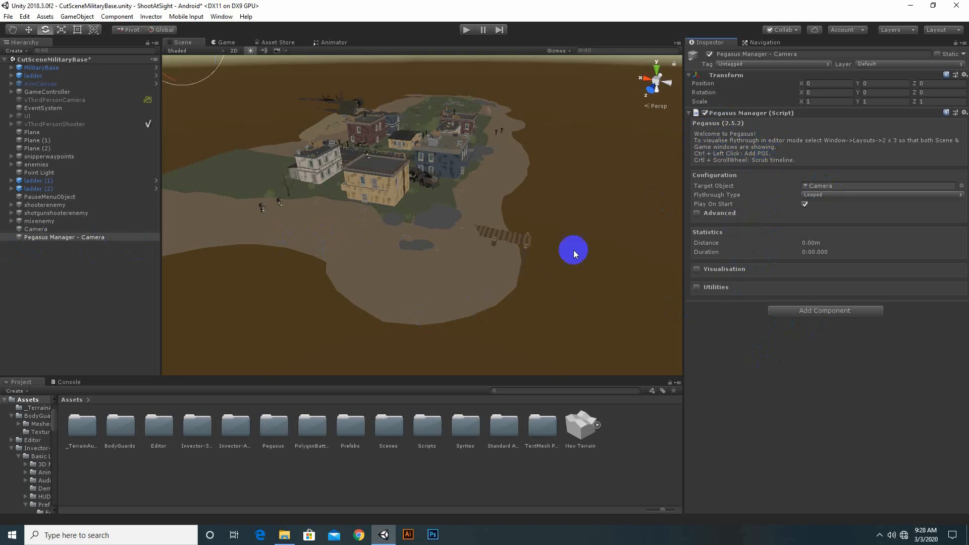
Add the first Pegasus point of interest on the ground near the wooden pier, before the yellow building.
{"action": "middle_click_drag", "start_coordinate": [573, 250], "coordinate": [591, 231]}
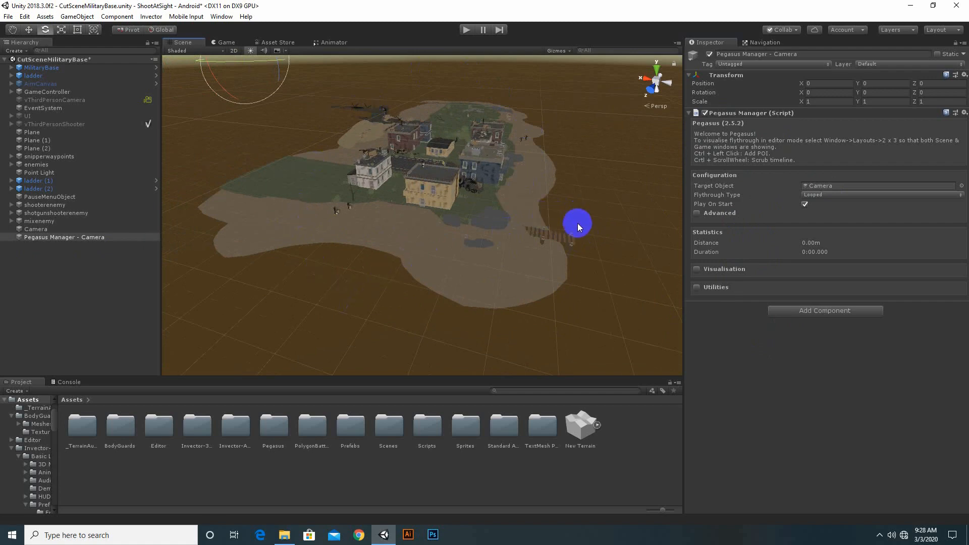
{"action": "left_click", "coordinate": [71, 237]}
{"action": "left_click", "coordinate": [517, 221], "text": "ctrl"}
{"action": "left_click_drag", "start_coordinate": [601, 187], "coordinate": [471, 229], "text": "alt"}
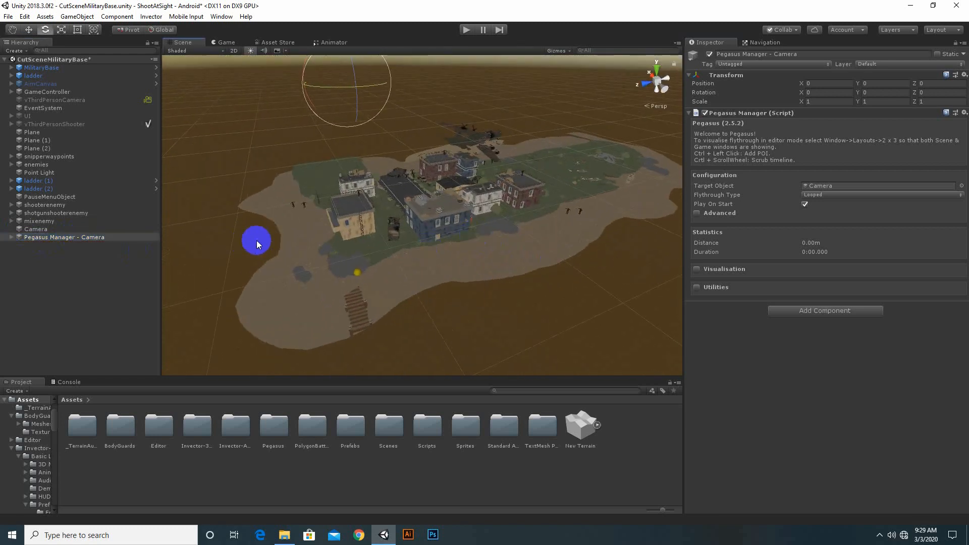
Preview the game view from POI 0 under the Pegasus Manager and dock the Game view above the Scene view.
{"action": "left_click", "coordinate": [223, 43]}
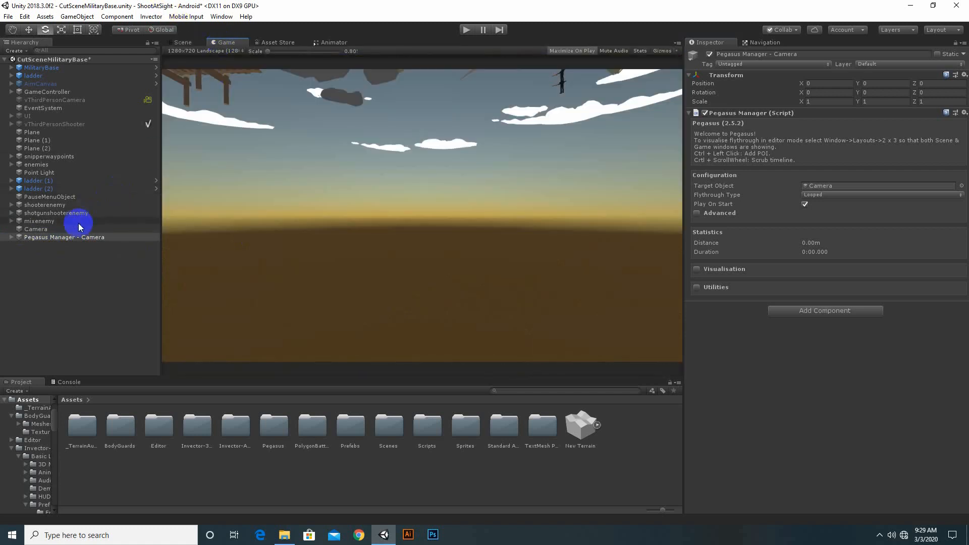
{"action": "left_click", "coordinate": [11, 237]}
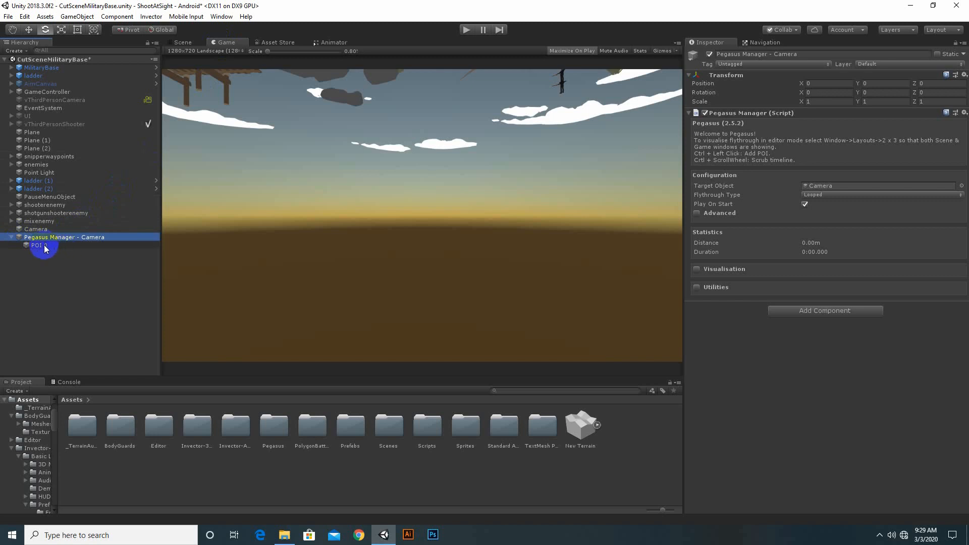
{"action": "left_click", "coordinate": [45, 246]}
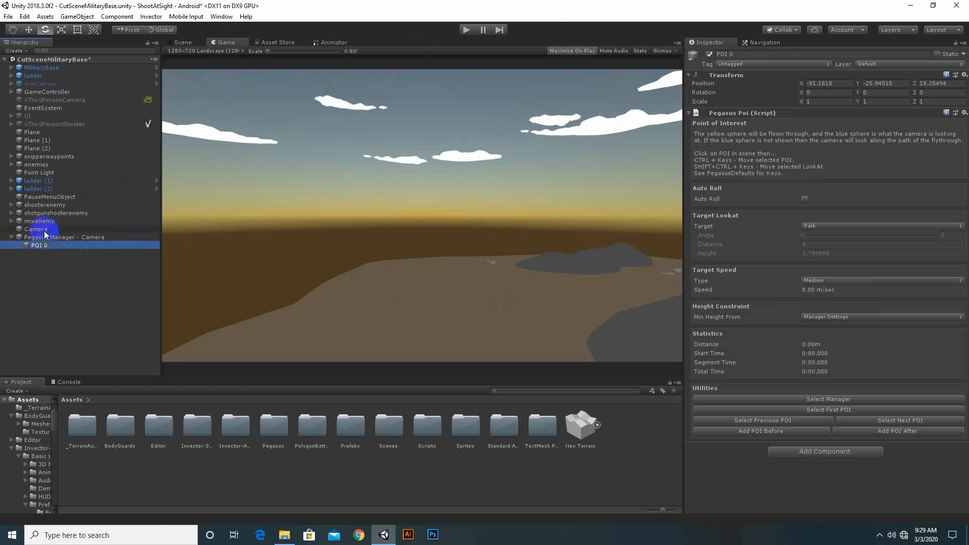
{"action": "left_click", "coordinate": [222, 42]}
{"action": "left_click_drag", "start_coordinate": [223, 43], "coordinate": [377, 121]}
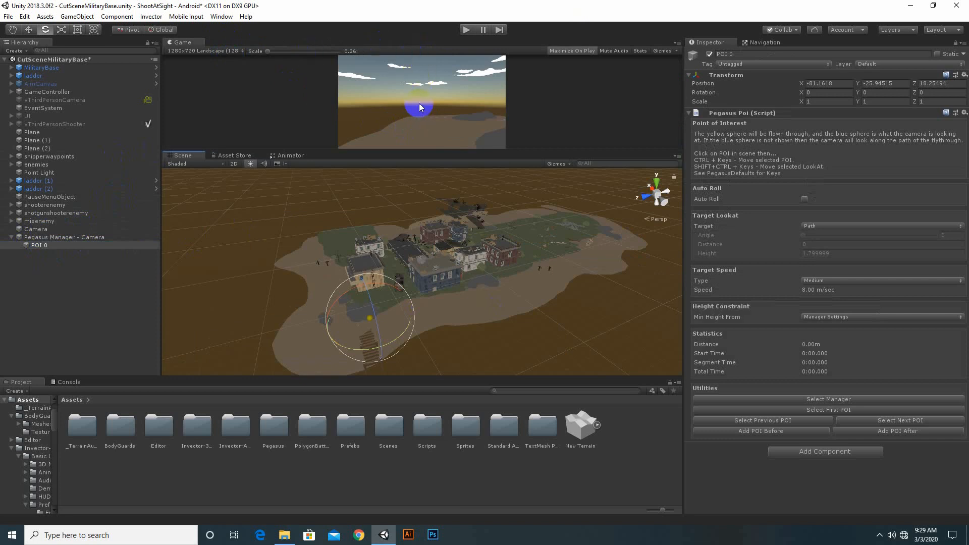
Add five more points of interest to the Pegasus Manager, running from the blue building through the village towards the aircraft.
{"action": "left_click", "coordinate": [61, 237]}
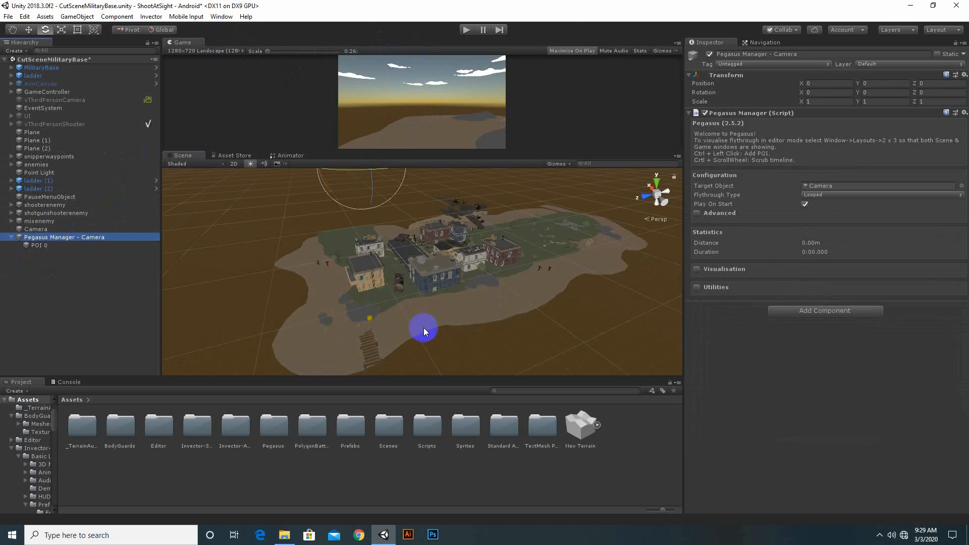
{"action": "left_click", "coordinate": [450, 294], "text": "ctrl"}
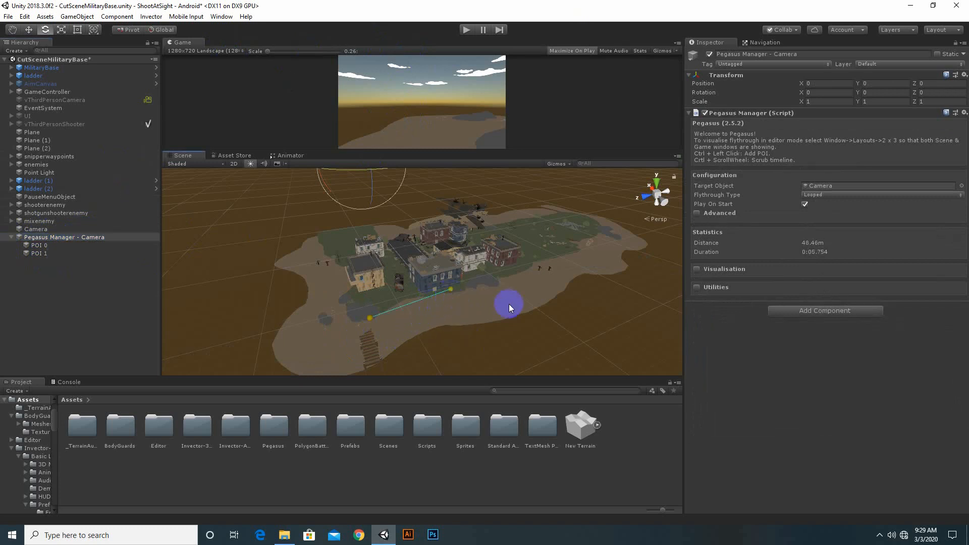
{"action": "left_click", "coordinate": [474, 274], "text": "ctrl"}
{"action": "middle_click_drag", "start_coordinate": [497, 289], "coordinate": [505, 334]}
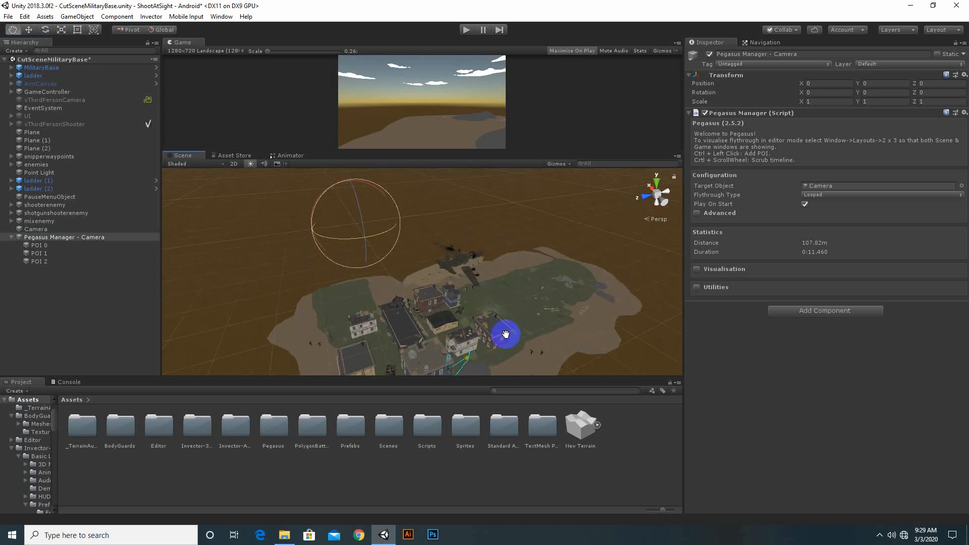
{"action": "left_click", "coordinate": [430, 333], "text": "ctrl"}
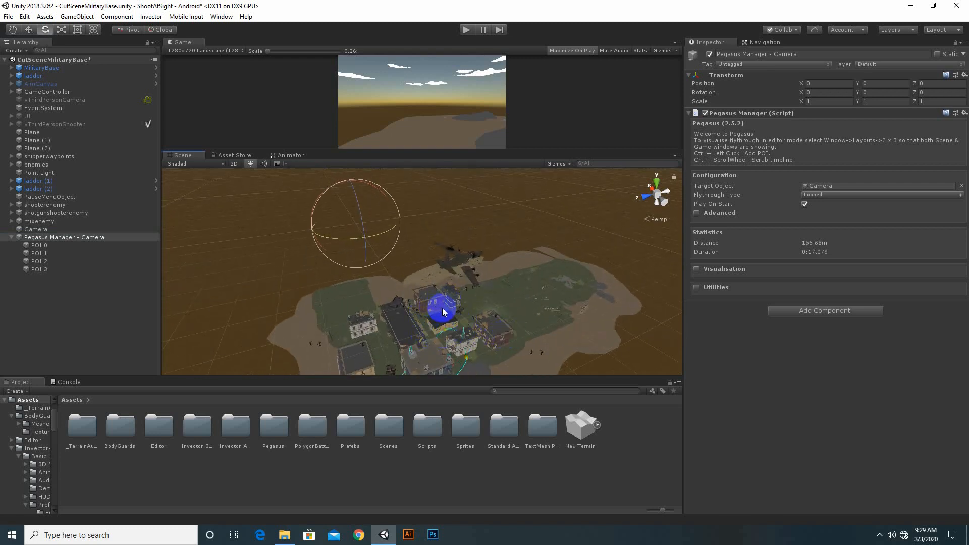
{"action": "left_click", "coordinate": [498, 303], "text": "ctrl"}
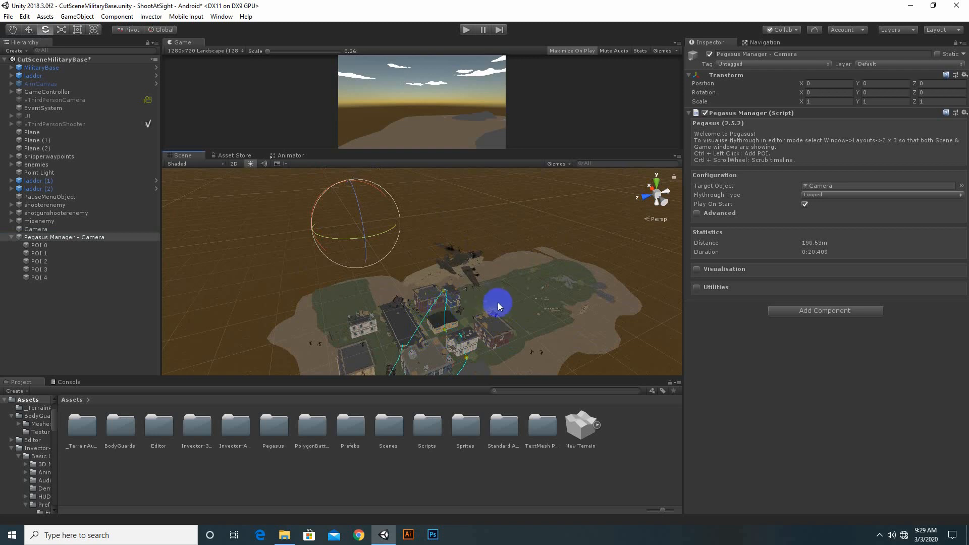
{"action": "left_click", "coordinate": [466, 281], "text": "ctrl"}
{"action": "scroll", "coordinate": [531, 305], "scroll_direction": "down", "scroll_amount": 2}
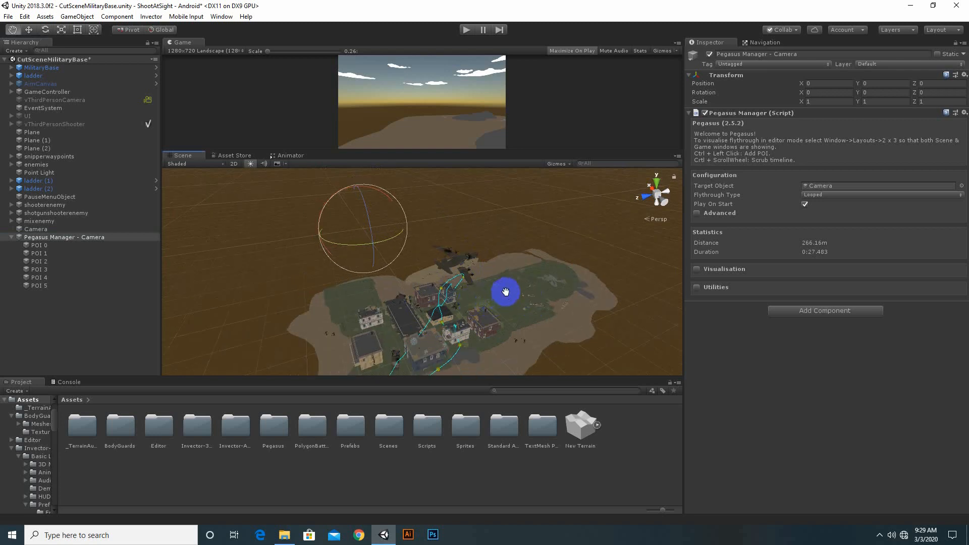
{"action": "middle_click_drag", "start_coordinate": [504, 292], "coordinate": [518, 264]}
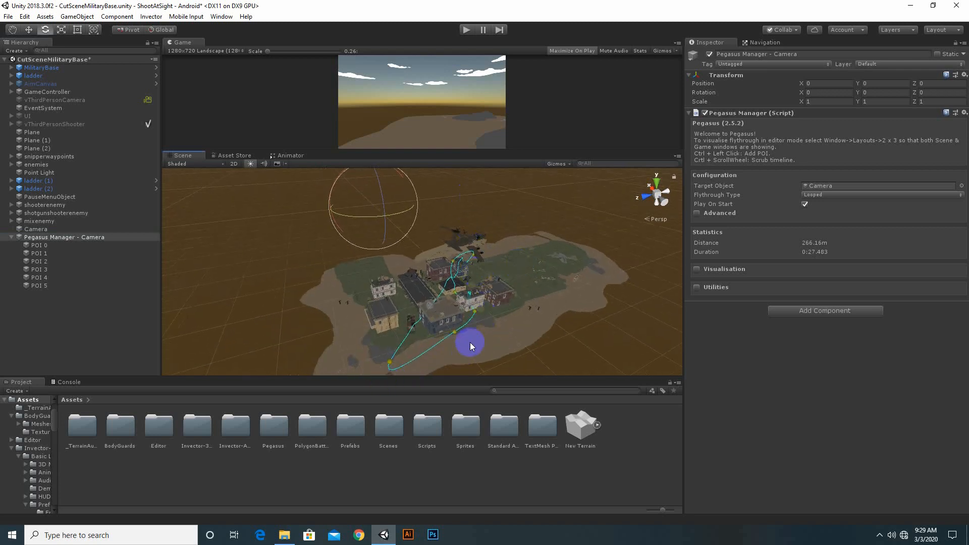
Run the scene to watch the camera flythrough, and stop the playback.
{"action": "left_click", "coordinate": [465, 30]}
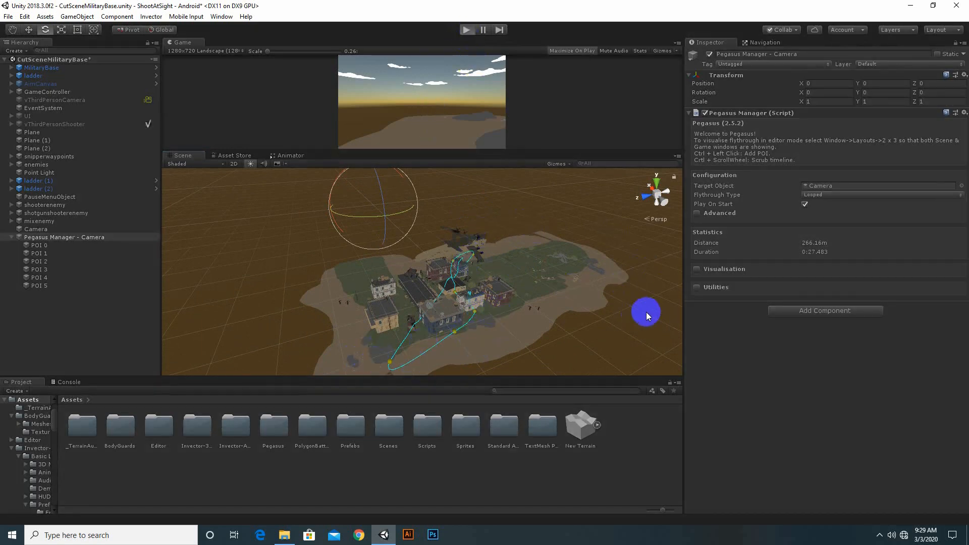
{"action": "key", "text": "ctrl+p"}
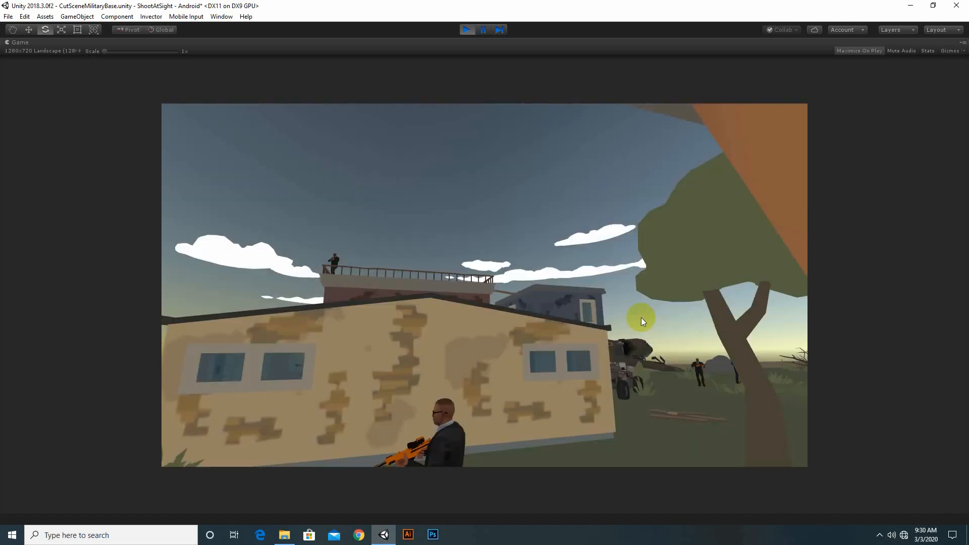
{"action": "left_click", "coordinate": [641, 316]}
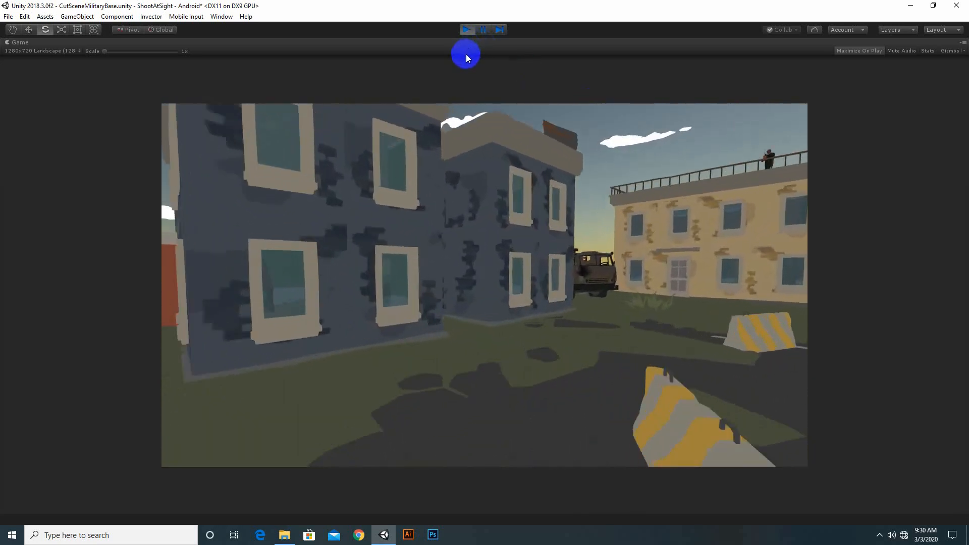
{"action": "left_click", "coordinate": [465, 30]}
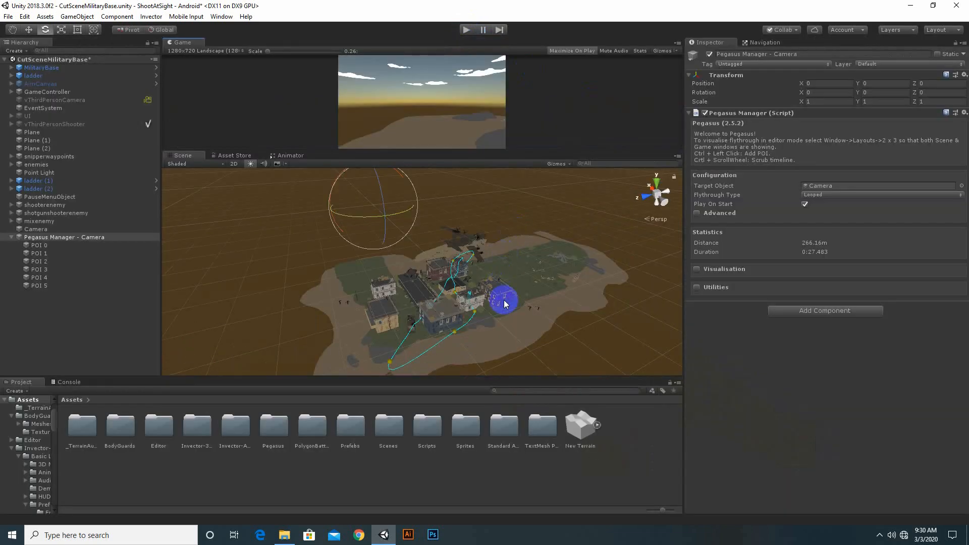
Set the Pegasus Manager's Flythrough Type to Single Shot.
{"action": "left_click", "coordinate": [816, 196]}
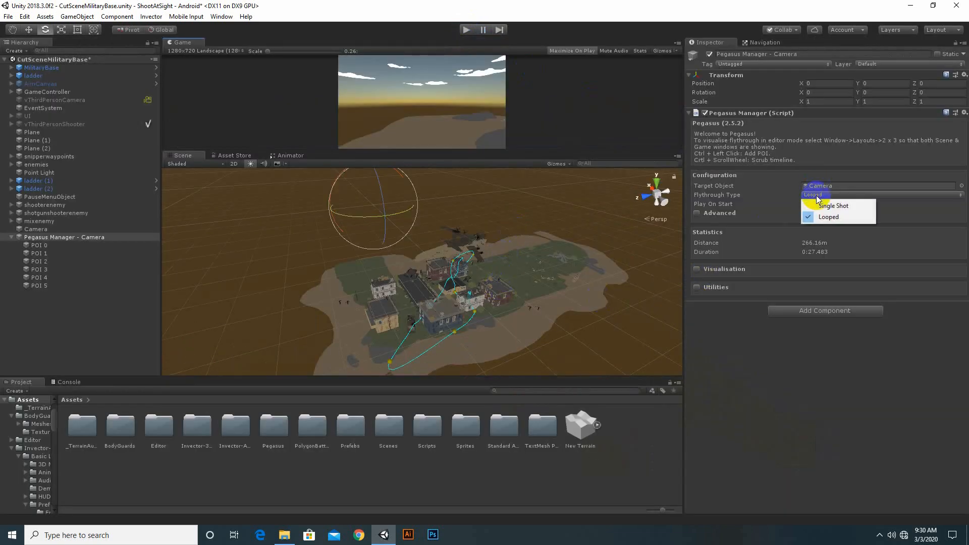
{"action": "left_click", "coordinate": [819, 206]}
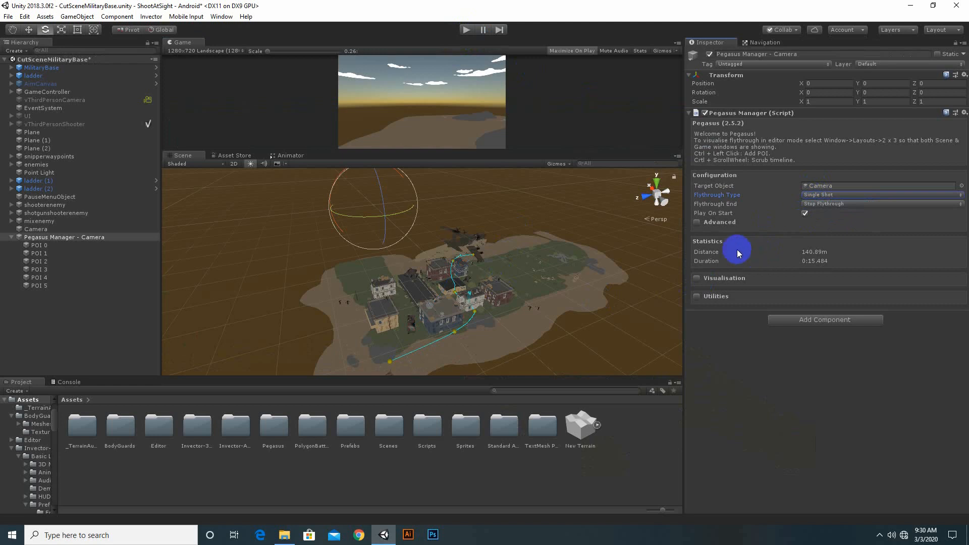
Set the Target Speed type of POI 0 to Custom.
{"action": "scroll", "coordinate": [571, 296], "scroll_direction": "down", "scroll_amount": 1}
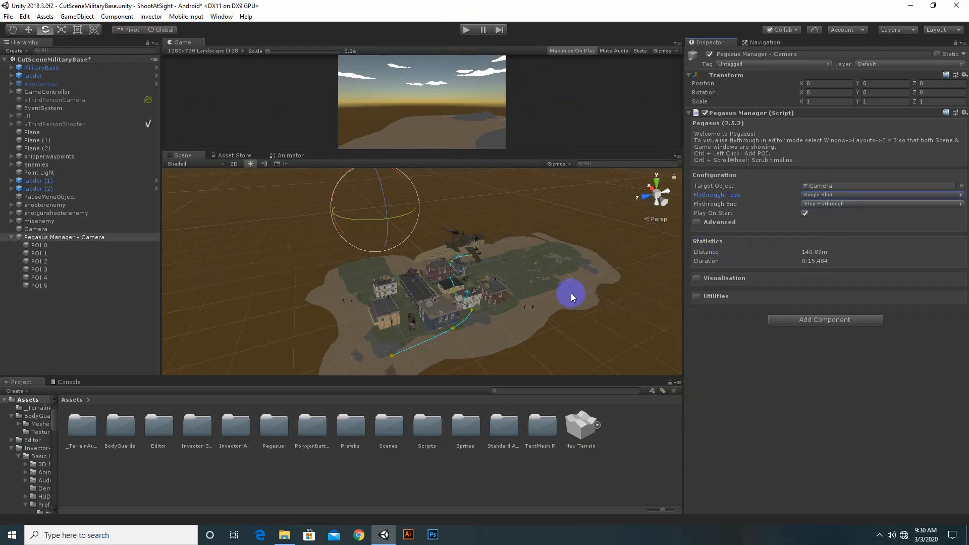
{"action": "middle_click_drag", "start_coordinate": [522, 317], "coordinate": [594, 276]}
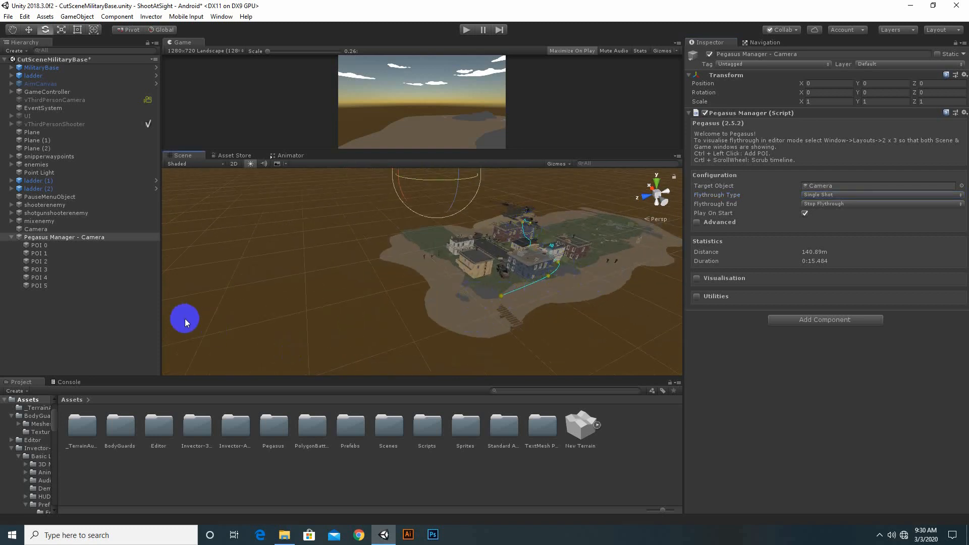
{"action": "left_click", "coordinate": [40, 246]}
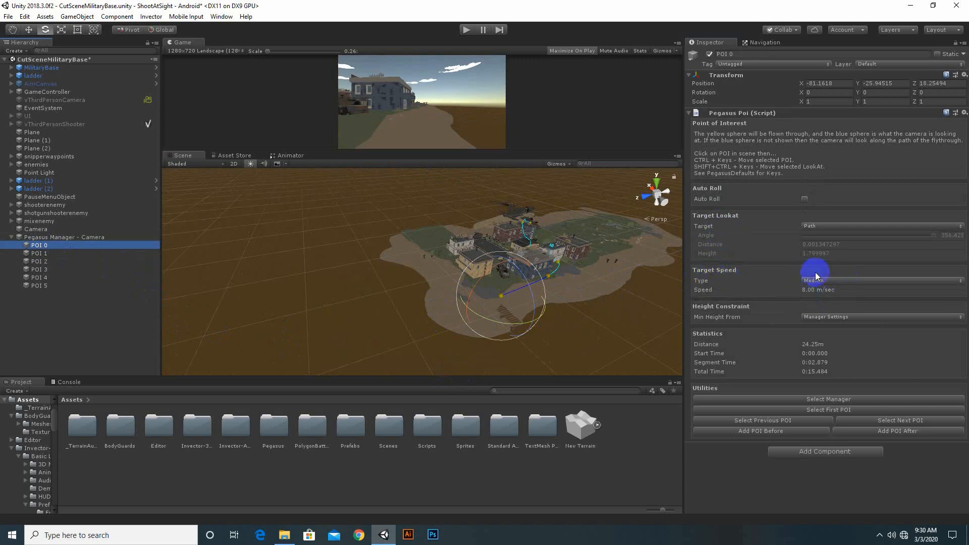
{"action": "left_click", "coordinate": [835, 281]}
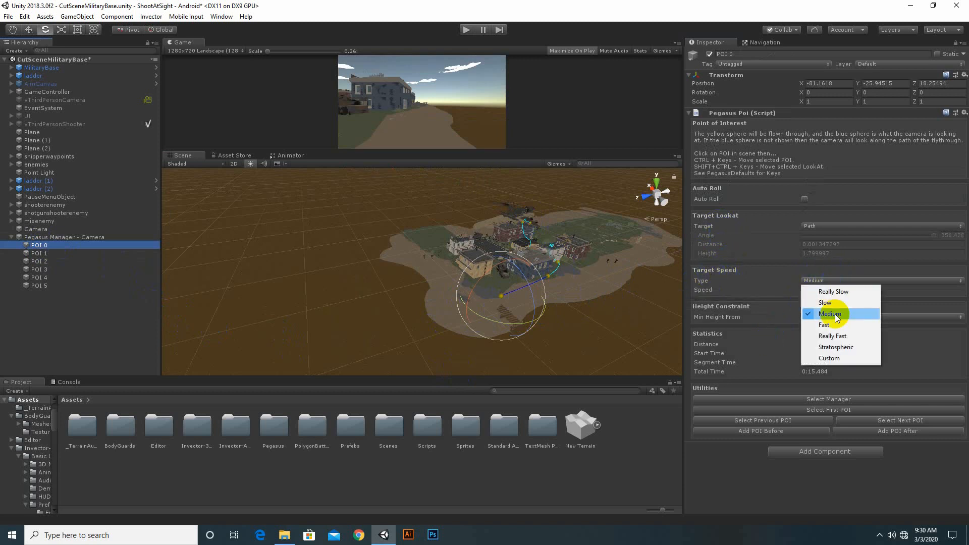
{"action": "left_click", "coordinate": [841, 359]}
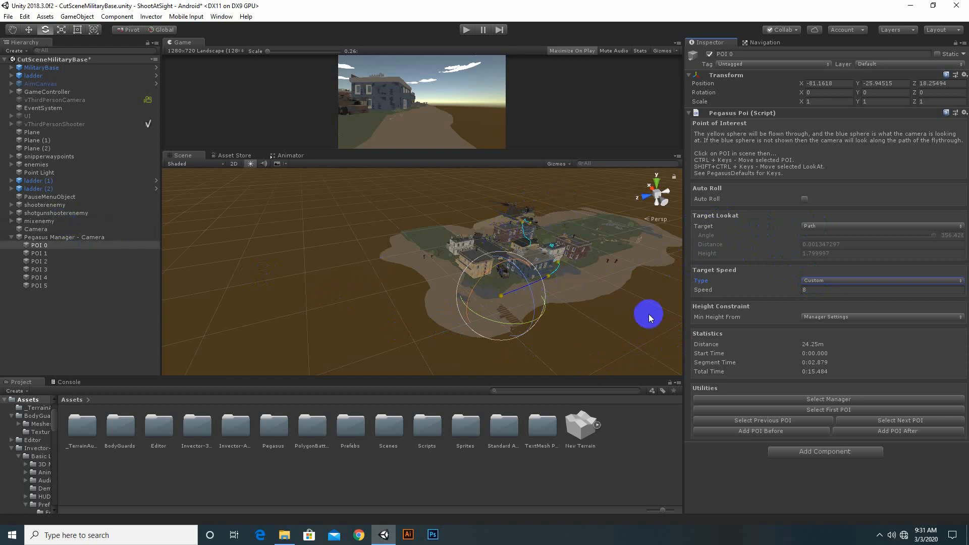
Switch POI 0's look-at from Path to Target and move its look-at point towards the truck between the tan and blue buildings.
{"action": "left_click", "coordinate": [819, 225]}
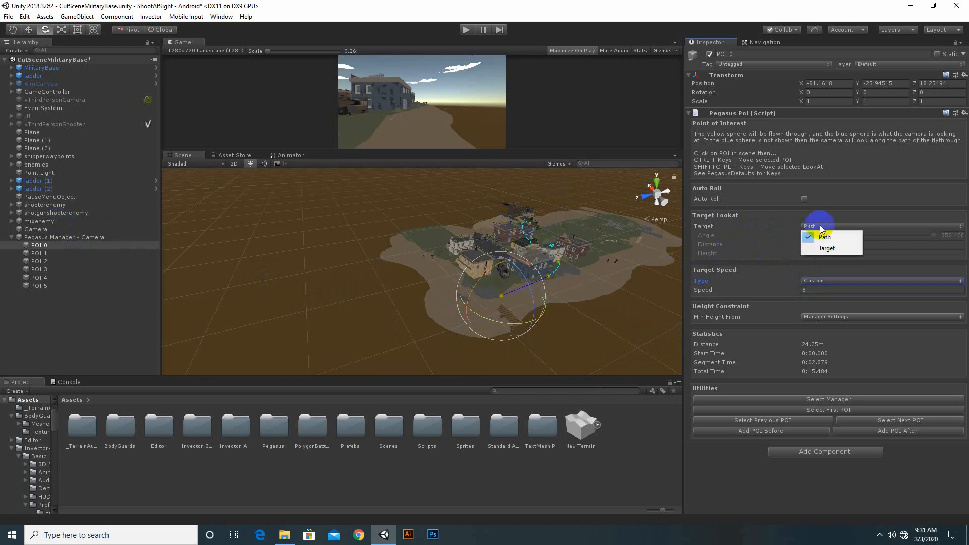
{"action": "left_click", "coordinate": [816, 244]}
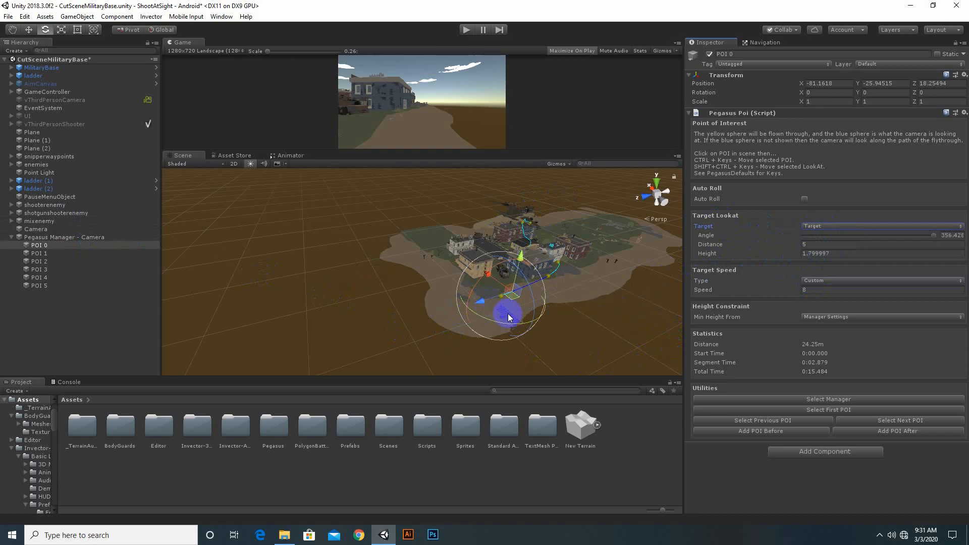
{"action": "scroll", "coordinate": [519, 320], "scroll_direction": "up", "scroll_amount": 5}
{"action": "middle_click_drag", "start_coordinate": [540, 316], "coordinate": [477, 284]}
{"action": "scroll", "coordinate": [476, 283], "scroll_direction": "up", "scroll_amount": 8}
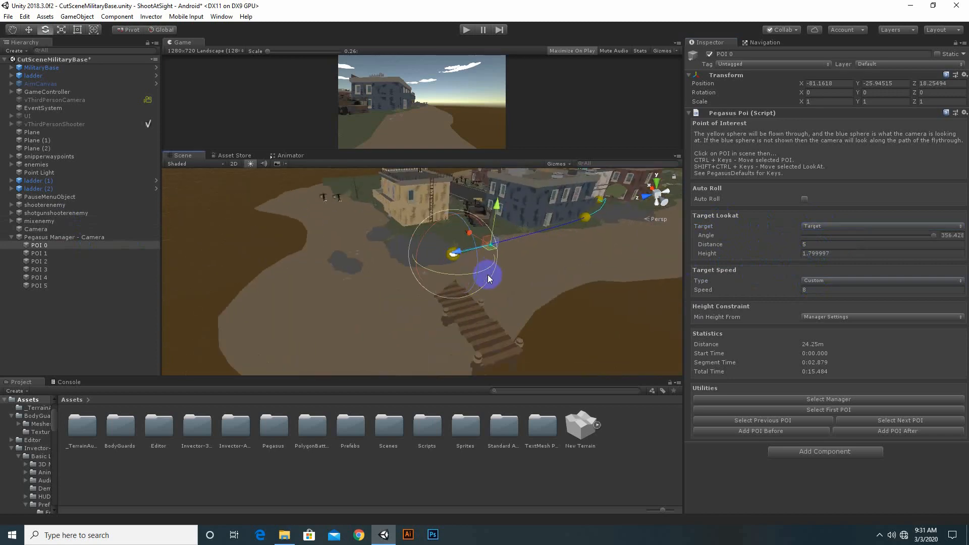
{"action": "scroll", "coordinate": [520, 181], "scroll_direction": "down", "scroll_amount": 6}
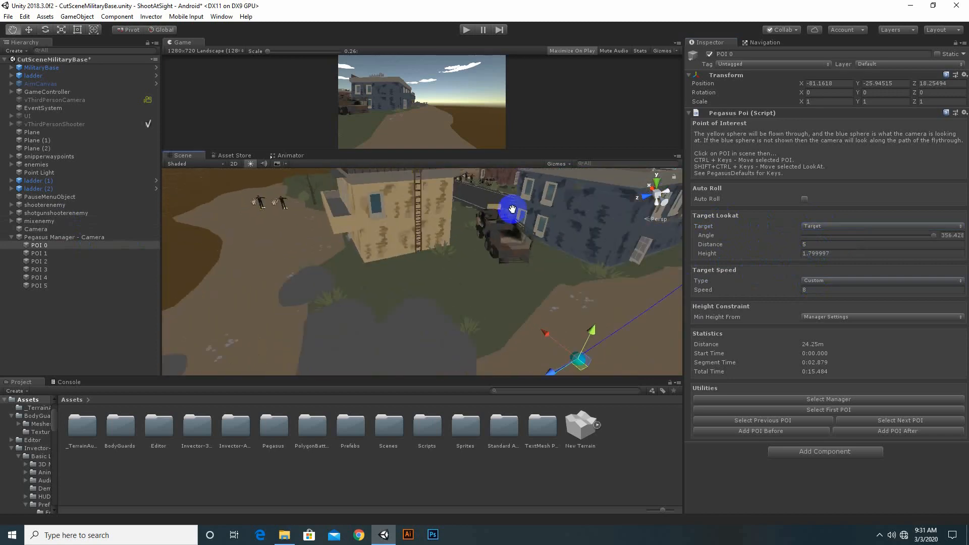
{"action": "key", "text": "e"}
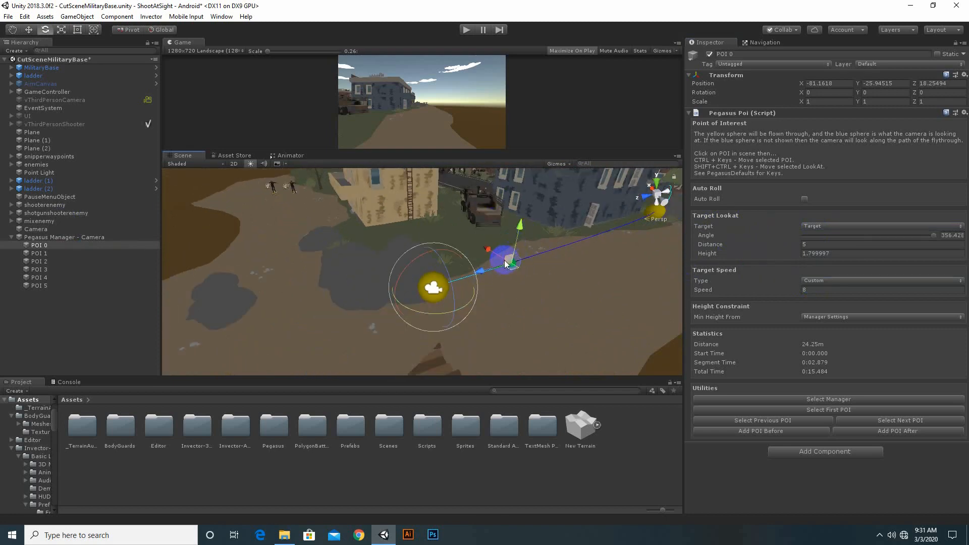
{"action": "left_click_drag", "start_coordinate": [489, 255], "coordinate": [410, 231]}
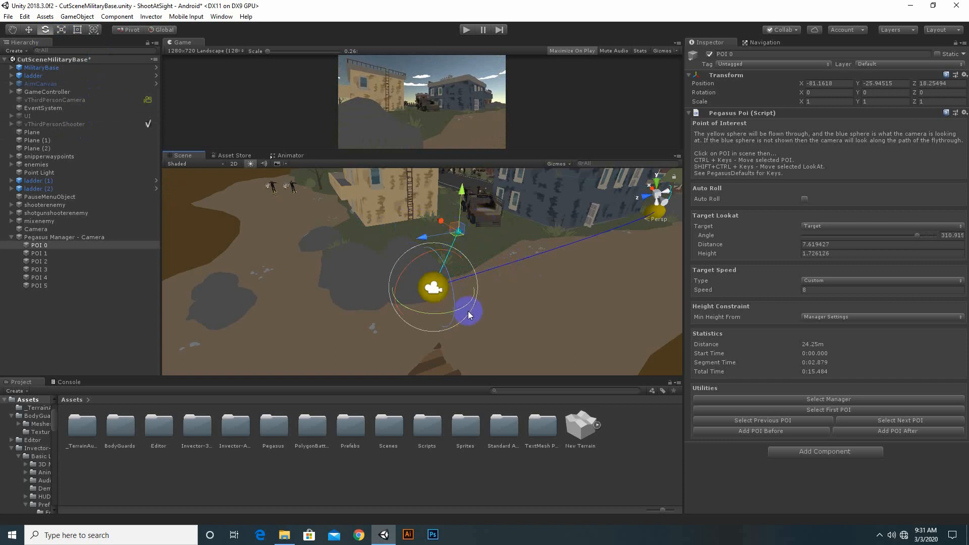
Rotate POI 0 slightly, adjust its look-at point near the truck, and move the POI to about X -84.6, Y -22.7, Z 19.5.
{"action": "left_click_drag", "start_coordinate": [466, 305], "coordinate": [406, 248]}
{"action": "left_click", "coordinate": [156, 132]}
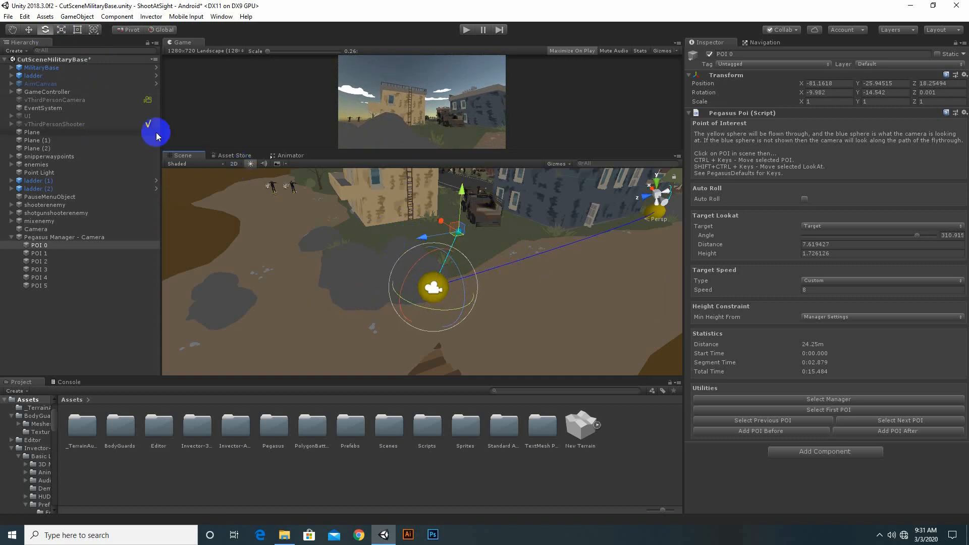
{"action": "left_click", "coordinate": [29, 29]}
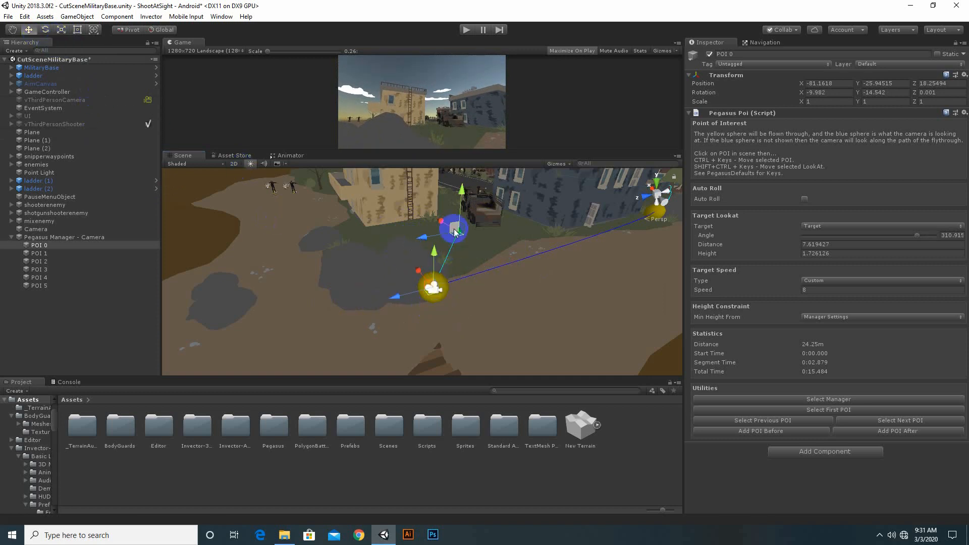
{"action": "left_click_drag", "start_coordinate": [443, 224], "coordinate": [493, 192]}
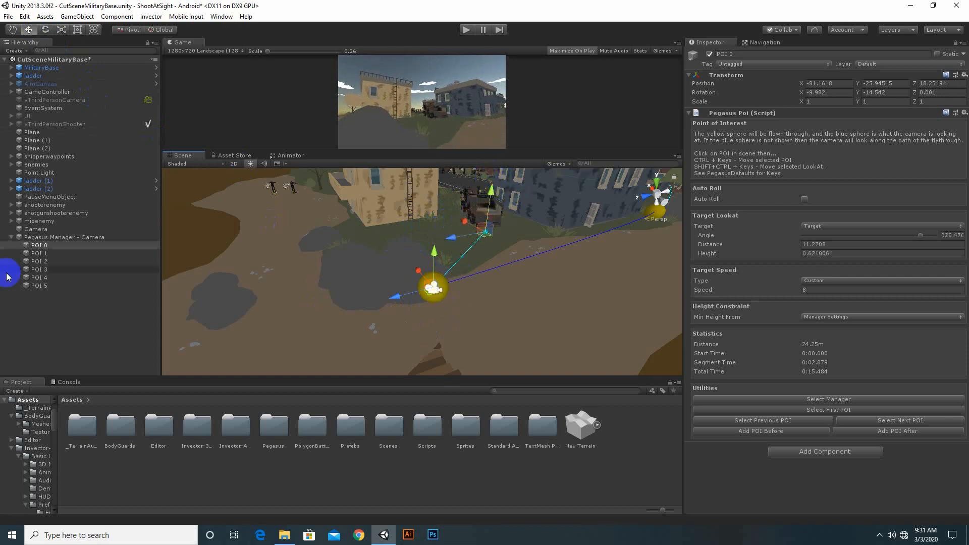
{"action": "left_click_drag", "start_coordinate": [431, 255], "coordinate": [463, 225]}
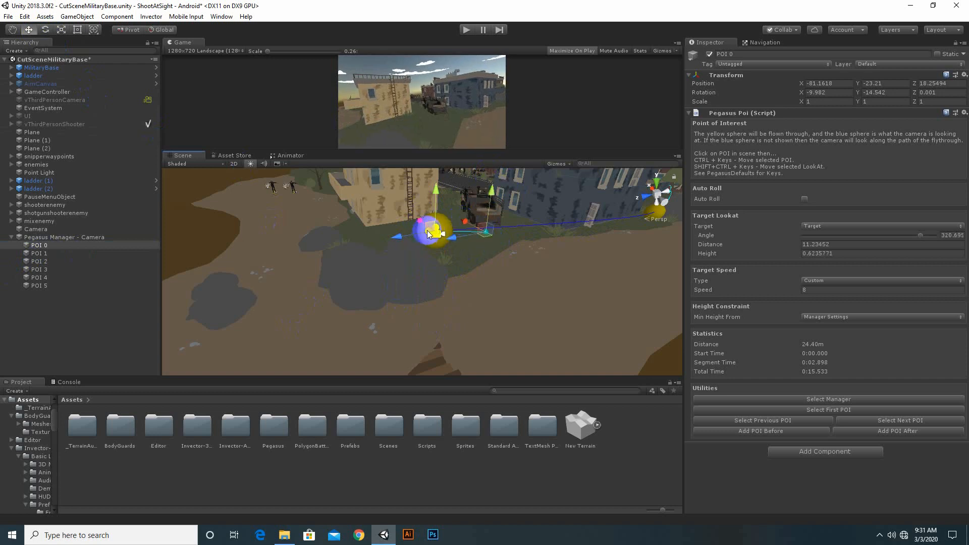
{"action": "left_click_drag", "start_coordinate": [441, 192], "coordinate": [460, 221]}
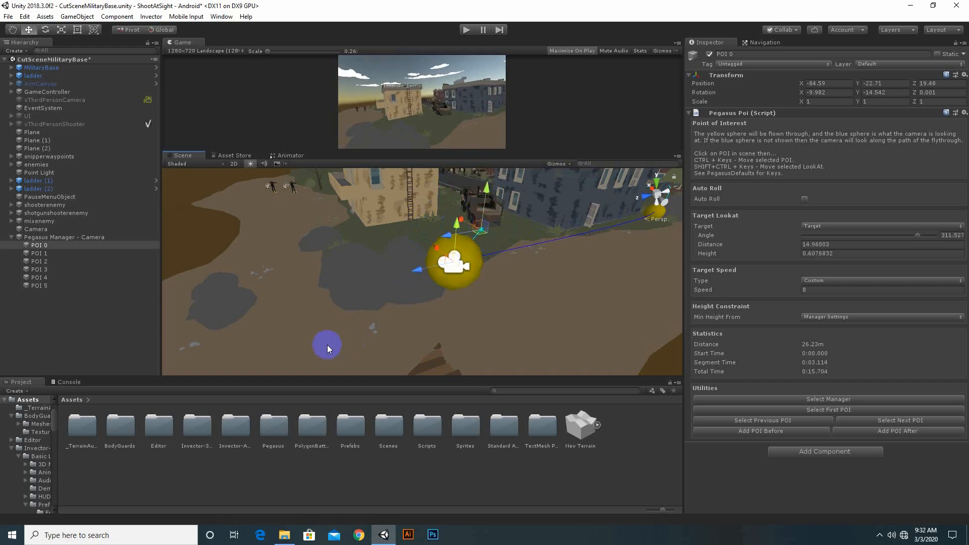
Move POI 1 to about X -80.2, Y -24.7, Z -5.1 beside the blue building.
{"action": "left_click", "coordinate": [38, 255]}
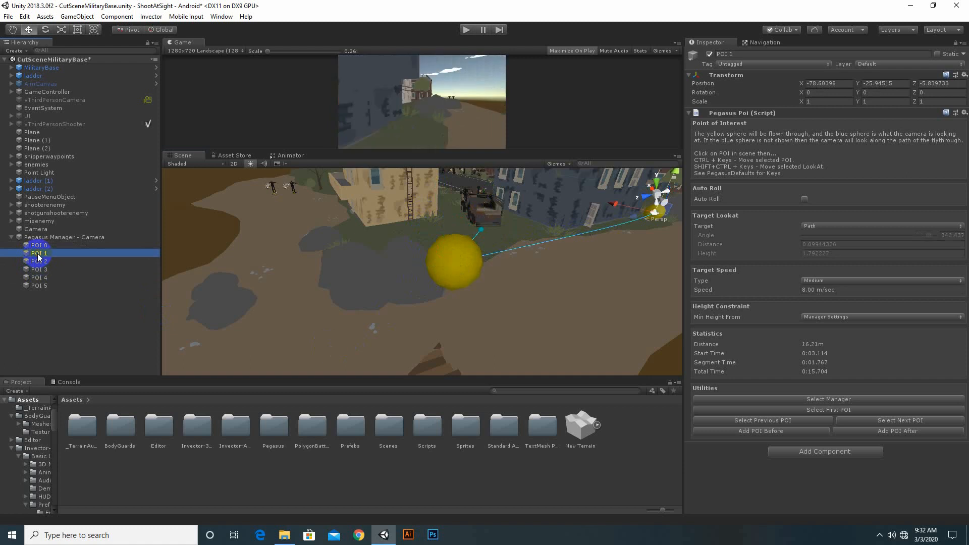
{"action": "scroll", "coordinate": [637, 271], "scroll_direction": "down", "scroll_amount": 5}
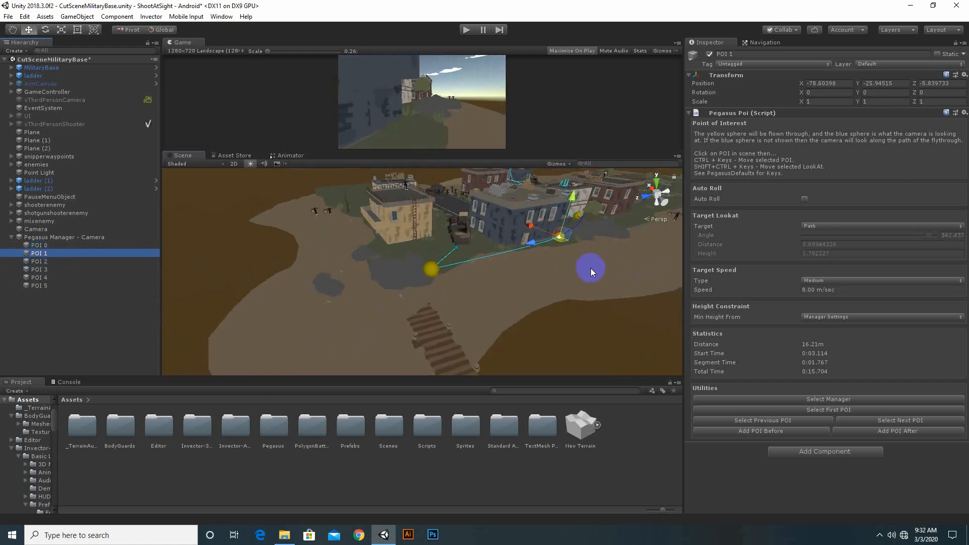
{"action": "middle_click_drag", "start_coordinate": [526, 268], "coordinate": [522, 298]}
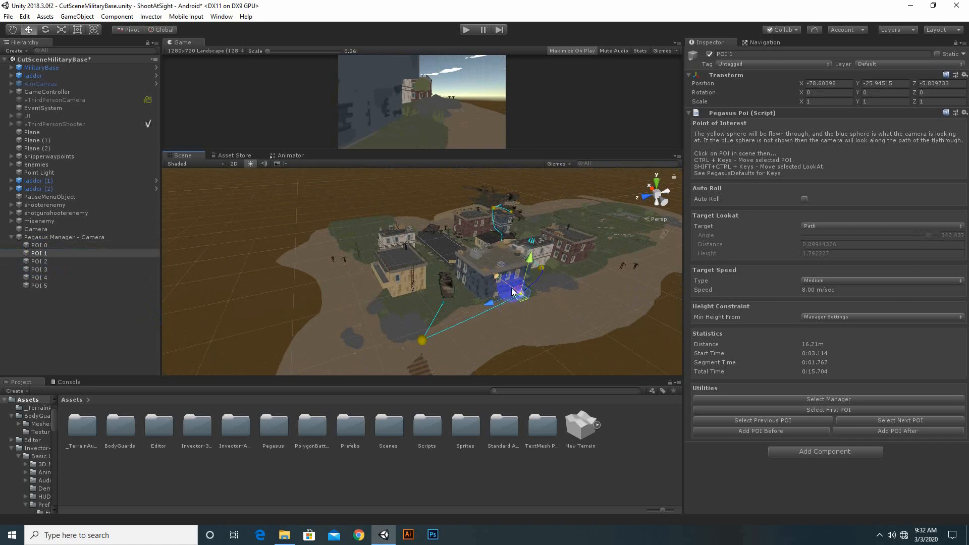
{"action": "left_click_drag", "start_coordinate": [496, 280], "coordinate": [536, 264]}
{"action": "left_click_drag", "start_coordinate": [508, 302], "coordinate": [495, 297]}
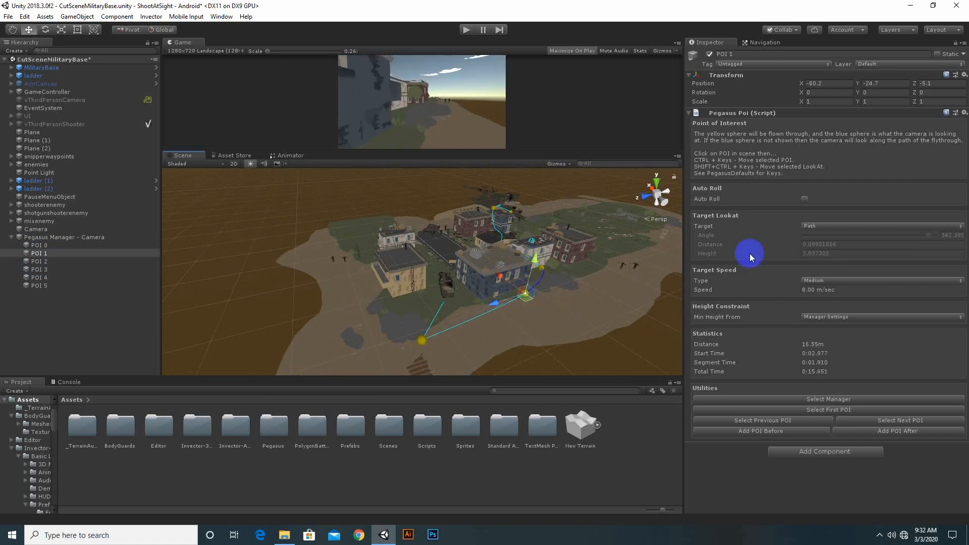
Set POI 1's look-at to Target, aim it at the blue building, and move the POI to about X -85, Y -23.1, Z -5.6.
{"action": "left_click", "coordinate": [830, 226]}
{"action": "left_click", "coordinate": [828, 247]}
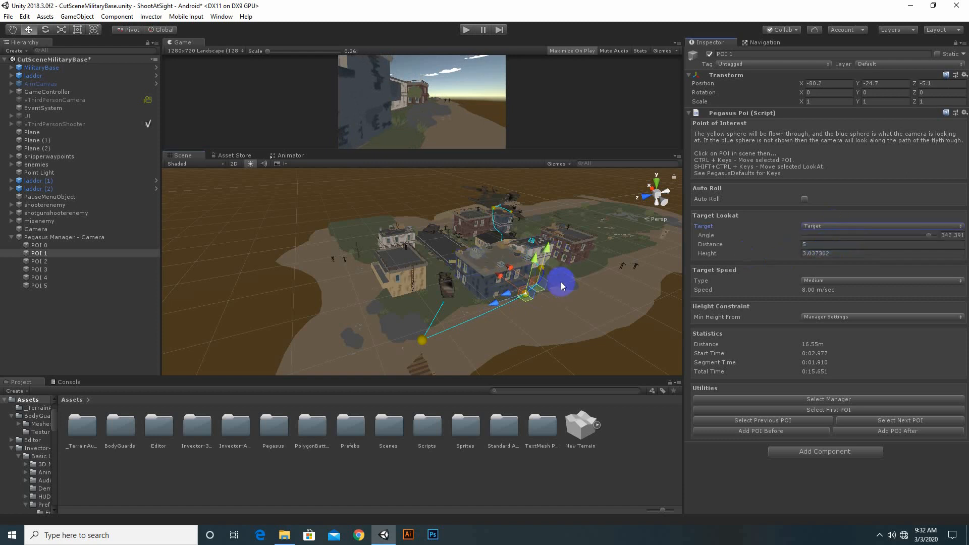
{"action": "left_click_drag", "start_coordinate": [510, 268], "coordinate": [519, 309]}
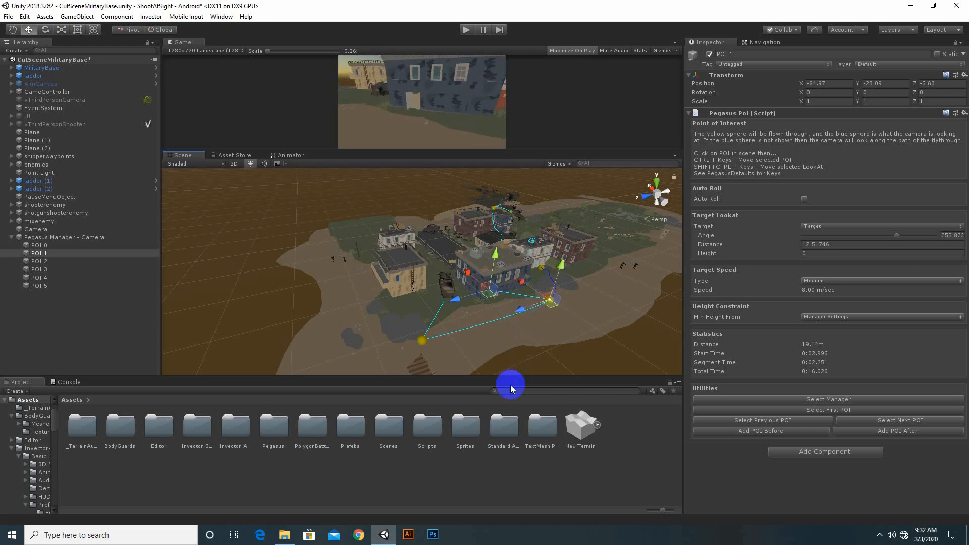
Raise POI 2 to about X -77.6, Y -17.2, set its look-at to Target and lower the look-at height to about 7.4.
{"action": "left_click", "coordinate": [50, 261]}
{"action": "scroll", "coordinate": [535, 273], "scroll_direction": "down", "scroll_amount": 4}
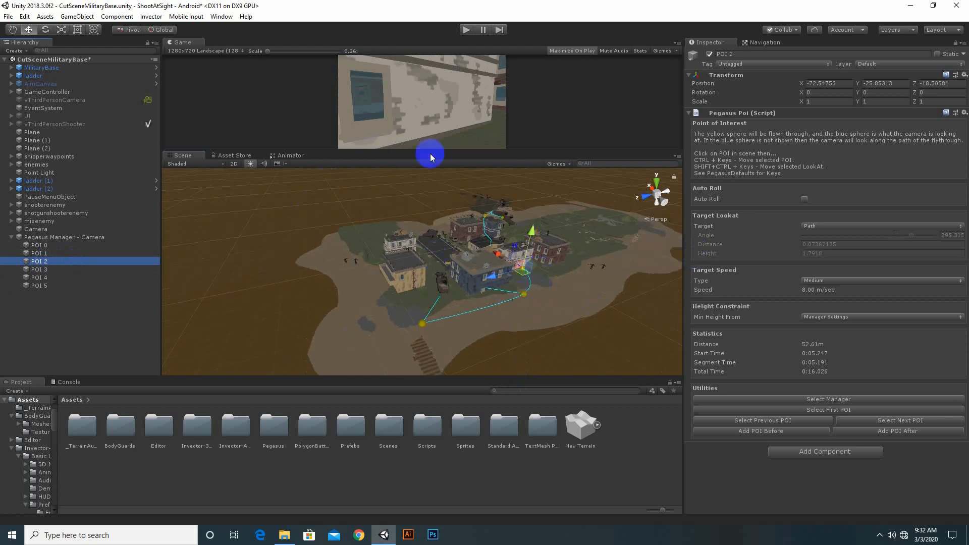
{"action": "left_click_drag", "start_coordinate": [499, 252], "coordinate": [510, 233]}
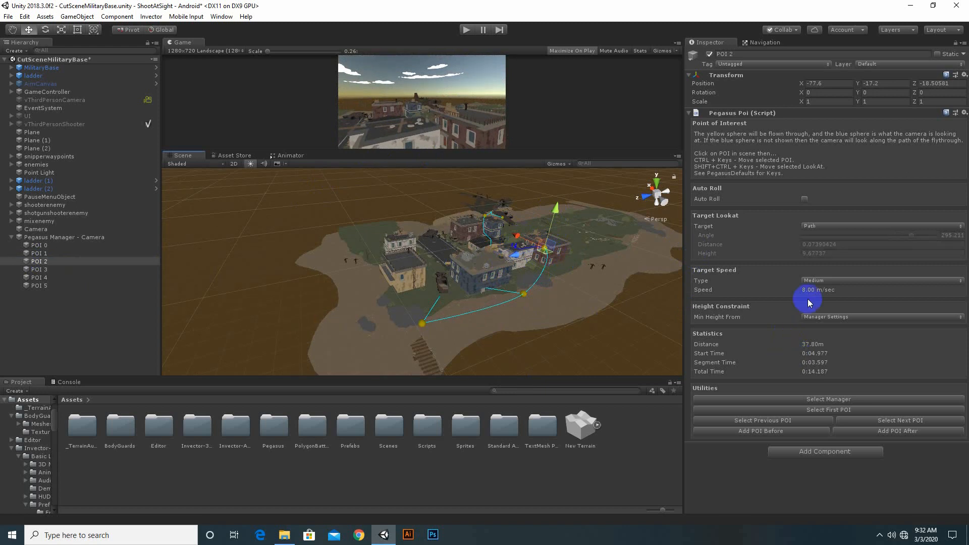
{"action": "left_click", "coordinate": [818, 227]}
{"action": "left_click", "coordinate": [823, 235]}
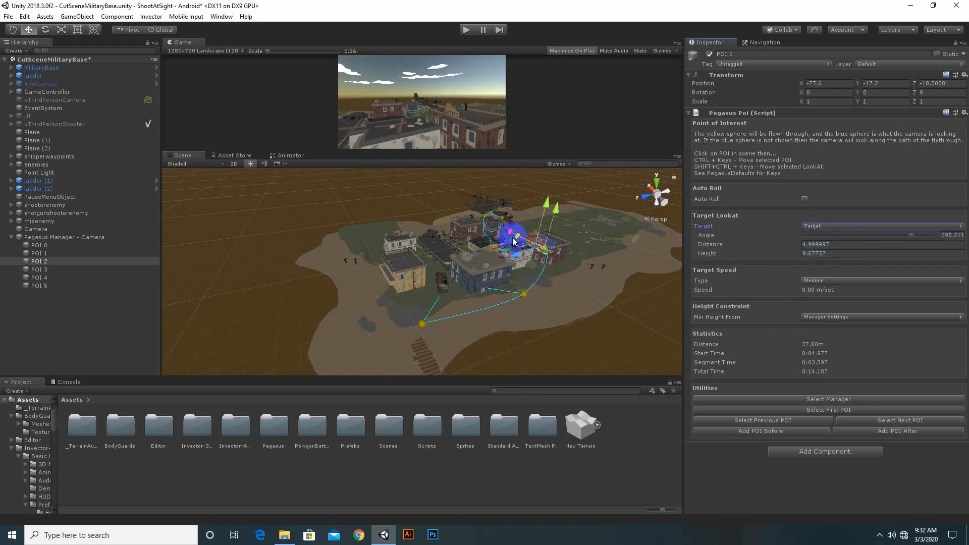
{"action": "left_click_drag", "start_coordinate": [549, 204], "coordinate": [544, 209]}
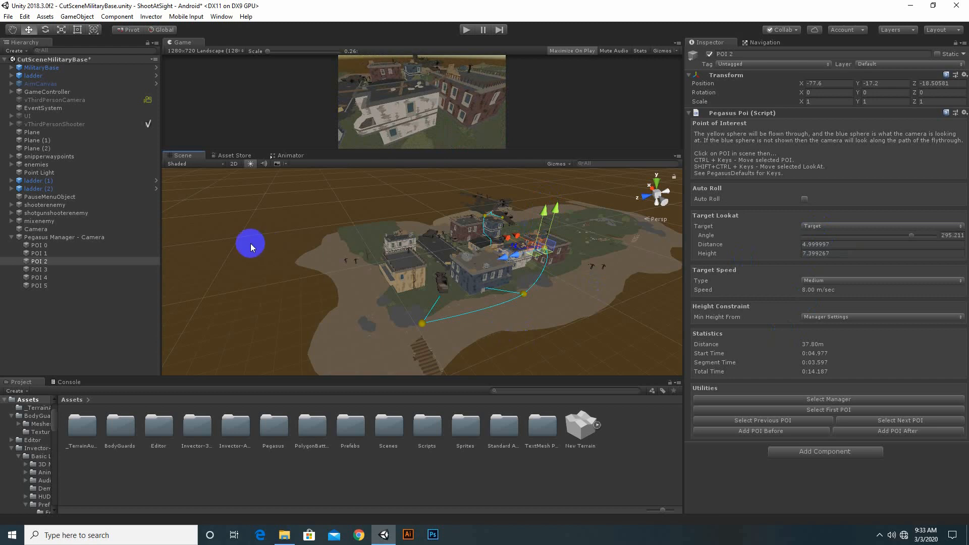
Raise POI 3 to about X -58.9, Y -18.7, set its look-at to Target and aim it at the red building from about 12.6 away.
{"action": "left_click", "coordinate": [72, 268]}
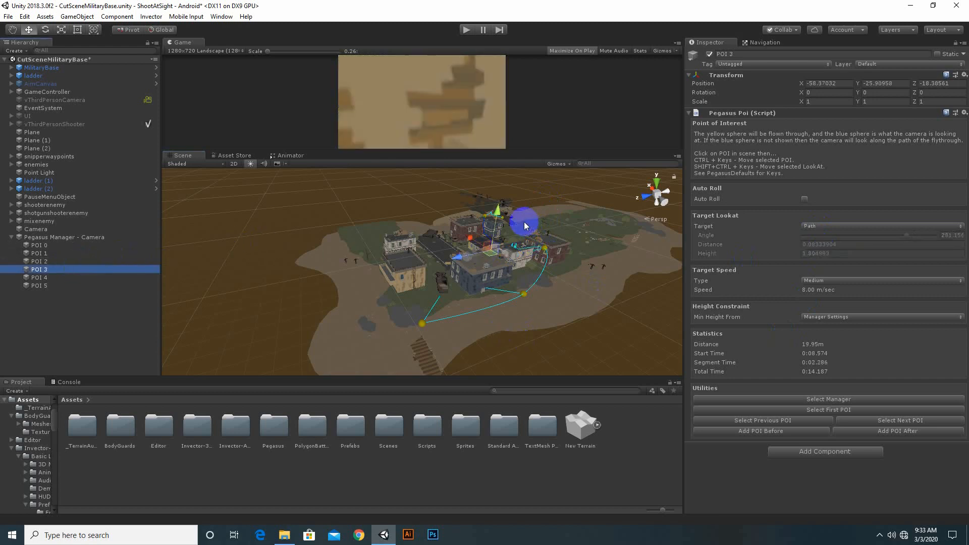
{"action": "left_click_drag", "start_coordinate": [524, 225], "coordinate": [482, 250]}
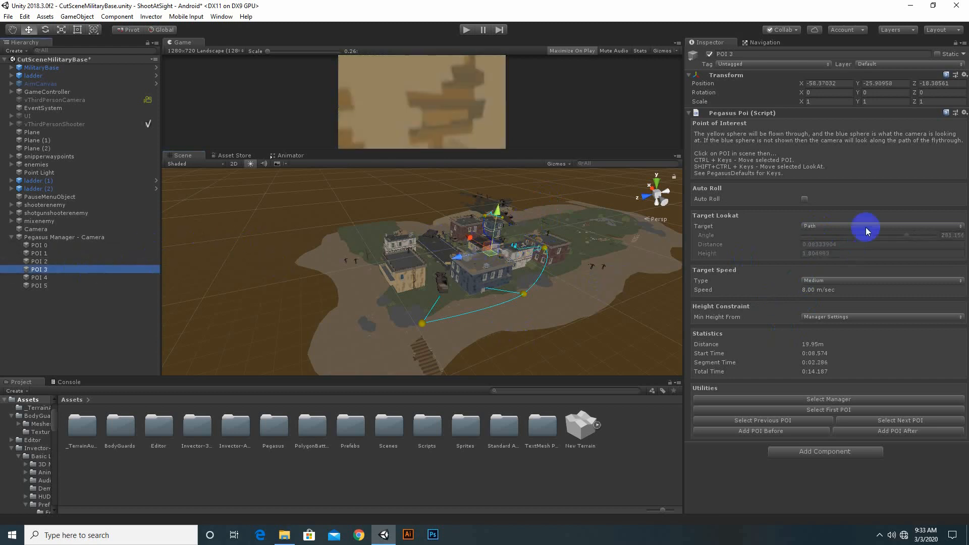
{"action": "left_click_drag", "start_coordinate": [497, 211], "coordinate": [498, 201]}
{"action": "left_click", "coordinate": [498, 199]}
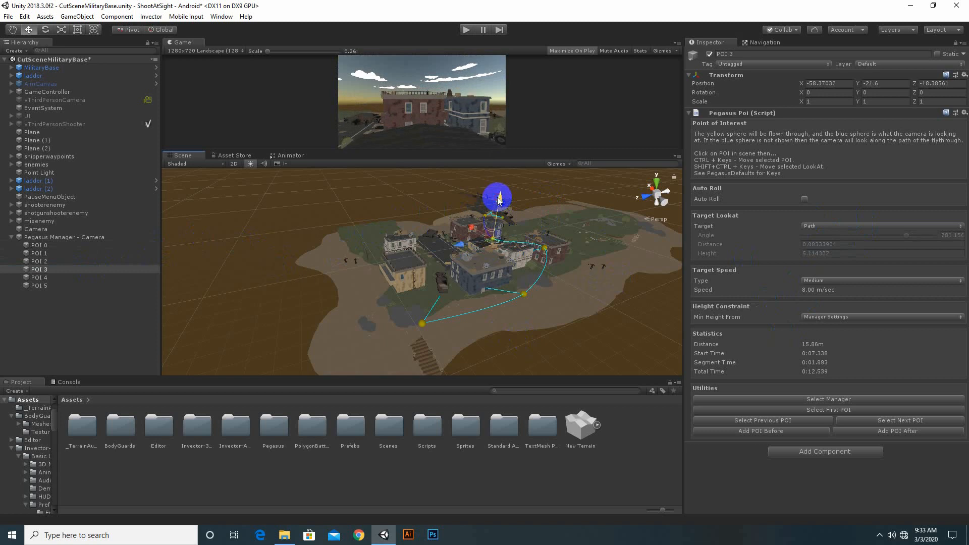
{"action": "left_click", "coordinate": [830, 229]}
{"action": "left_click", "coordinate": [830, 240]}
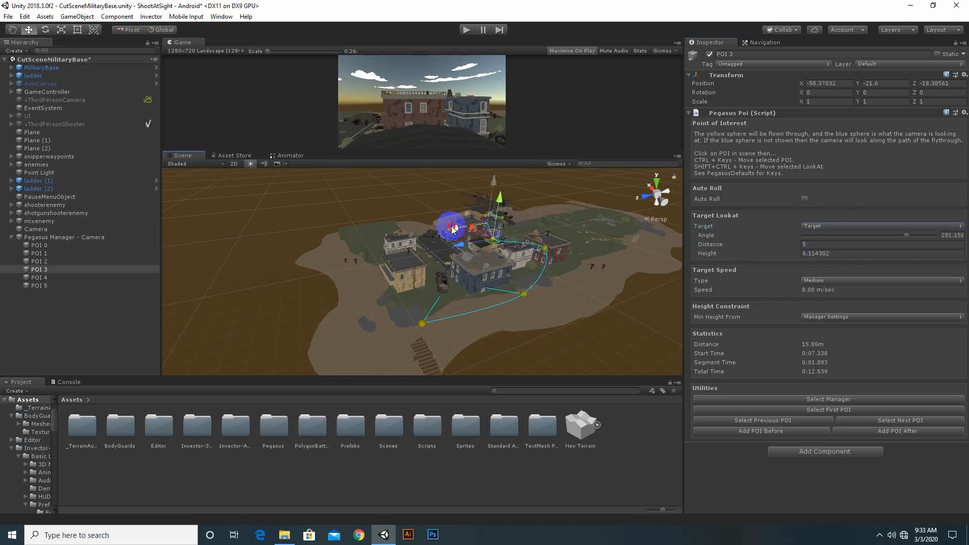
{"action": "mouse_move", "coordinate": [453, 229]}
{"action": "left_mouse_down"}
{"action": "mouse_move", "coordinate": [484, 188]}
{"action": "mouse_move", "coordinate": [471, 227]}
{"action": "mouse_move", "coordinate": [459, 231]}
{"action": "mouse_move", "coordinate": [439, 213]}
{"action": "mouse_move", "coordinate": [452, 214]}
{"action": "mouse_move", "coordinate": [444, 235]}
{"action": "mouse_move", "coordinate": [431, 233]}
{"action": "mouse_move", "coordinate": [513, 256]}
{"action": "mouse_move", "coordinate": [501, 199]}
{"action": "mouse_move", "coordinate": [425, 296]}
{"action": "mouse_move", "coordinate": [458, 182]}
{"action": "mouse_move", "coordinate": [456, 218]}
{"action": "left_mouse_up"}
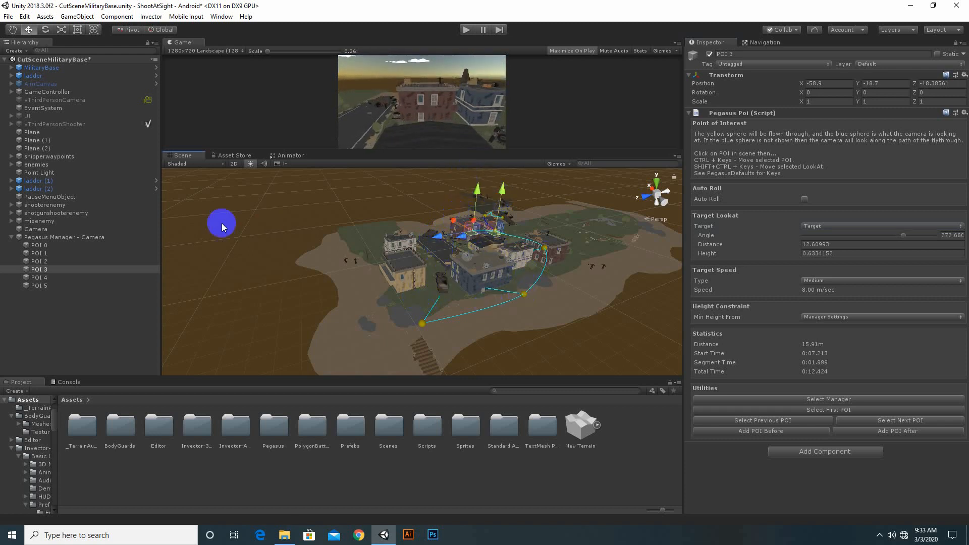
Set POI 4's look-at to Target, raise the POI to Y -17.1, and shift its look-at point to an angle of about 267.
{"action": "left_click", "coordinate": [54, 277]}
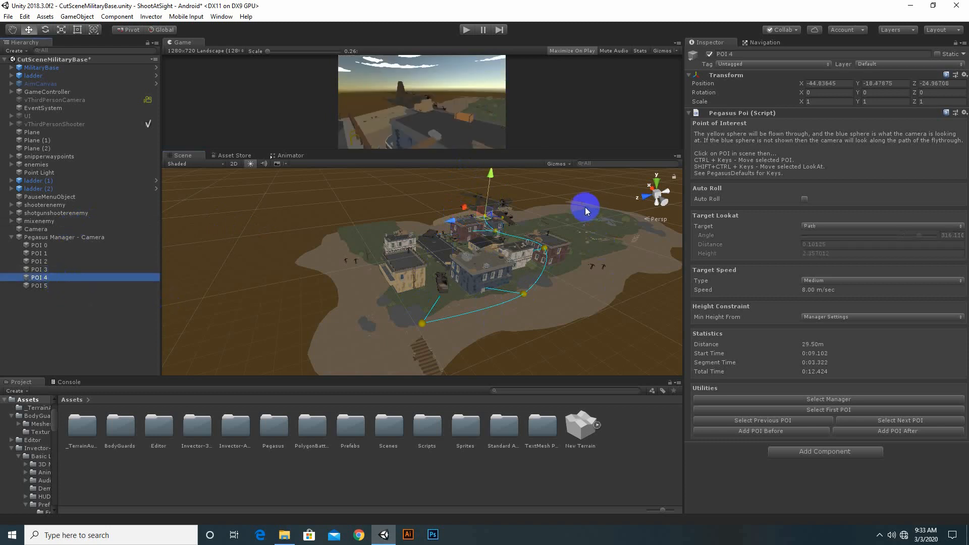
{"action": "left_click", "coordinate": [820, 229]}
{"action": "left_click", "coordinate": [823, 242]}
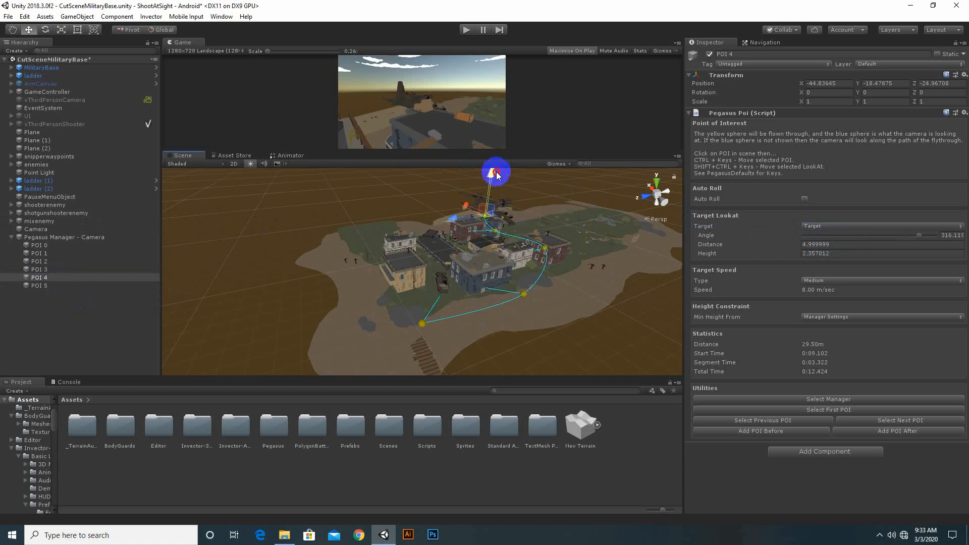
{"action": "left_click_drag", "start_coordinate": [494, 187], "coordinate": [497, 170]}
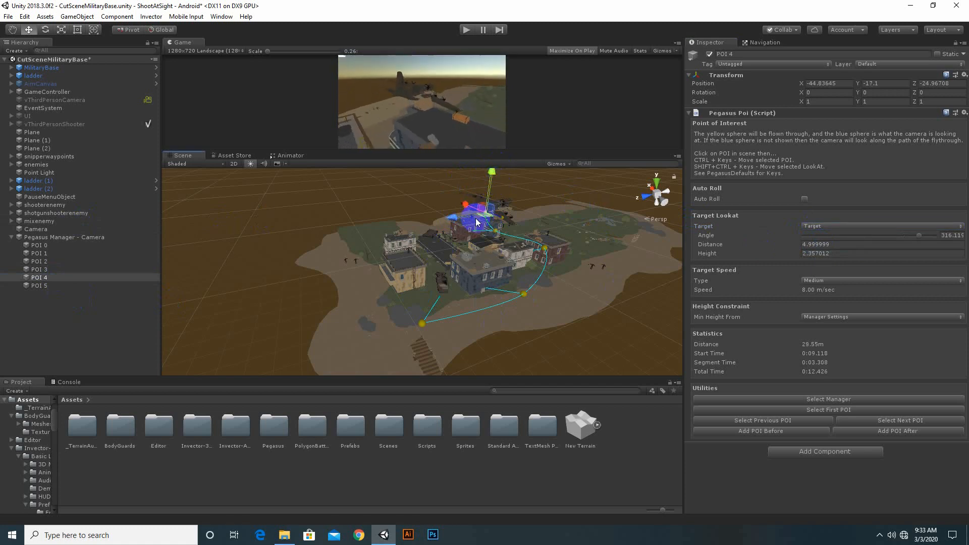
{"action": "left_click_drag", "start_coordinate": [464, 221], "coordinate": [388, 273]}
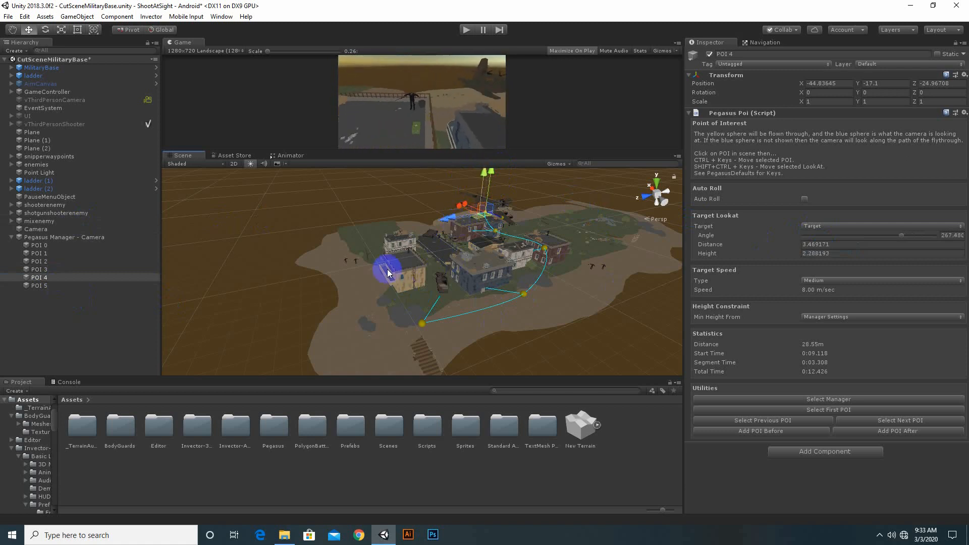
Move POI 5 to Y -17.4, Z -45.7, set its look-at to Target, and place the look-at point at angle about 44.3, distance about 23.5.
{"action": "left_click", "coordinate": [56, 285]}
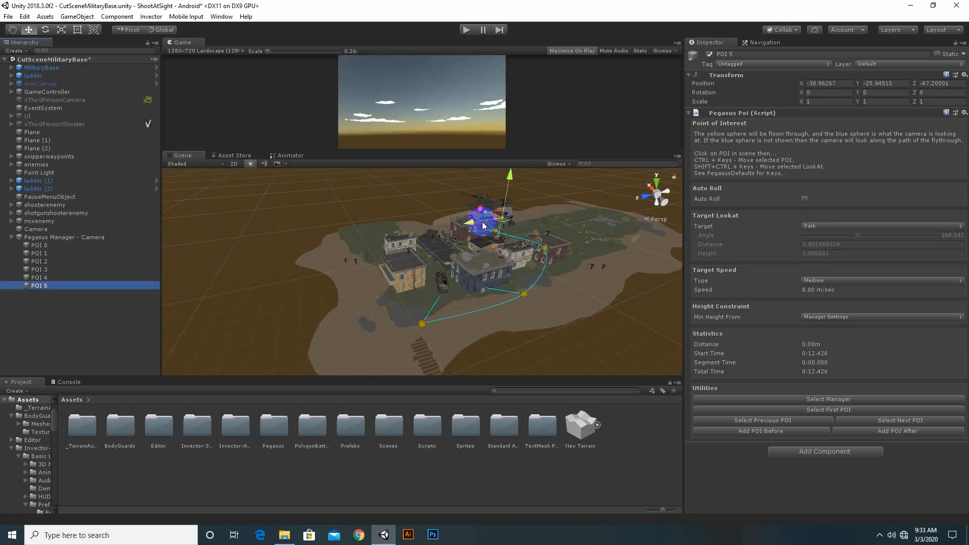
{"action": "middle_click_drag", "start_coordinate": [570, 189], "coordinate": [549, 282]}
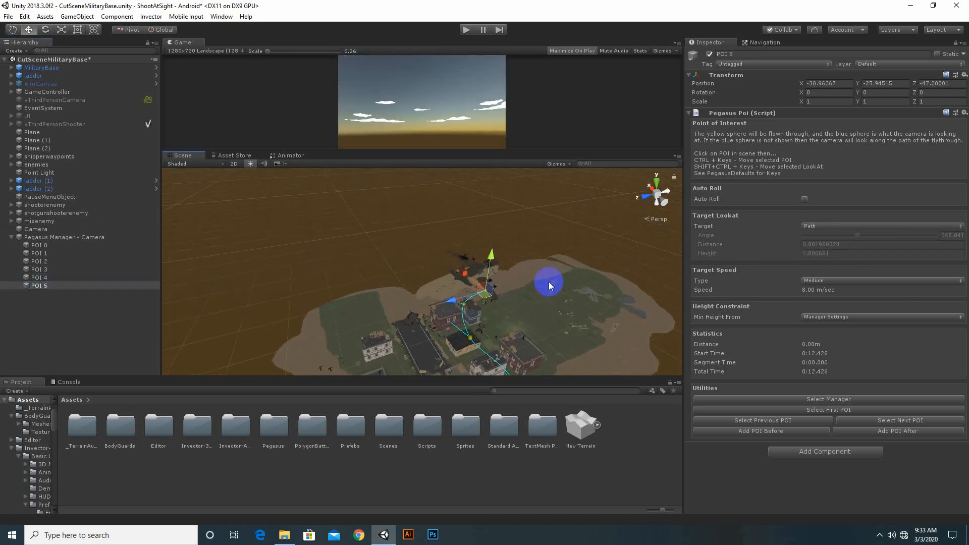
{"action": "left_click_drag", "start_coordinate": [491, 259], "coordinate": [493, 253], "text": "ctrl"}
{"action": "left_click_drag", "start_coordinate": [453, 296], "coordinate": [489, 259]}
{"action": "left_click", "coordinate": [830, 226]}
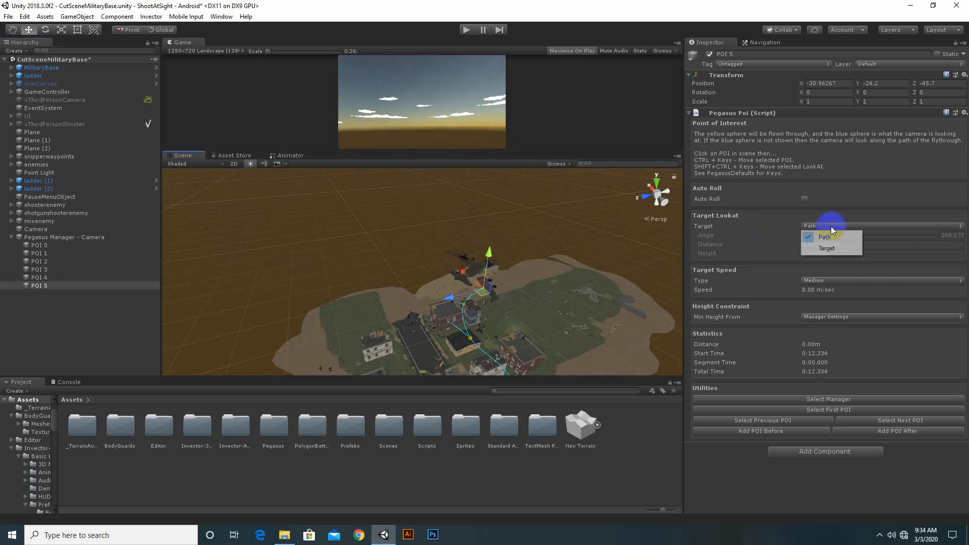
{"action": "left_click", "coordinate": [827, 248]}
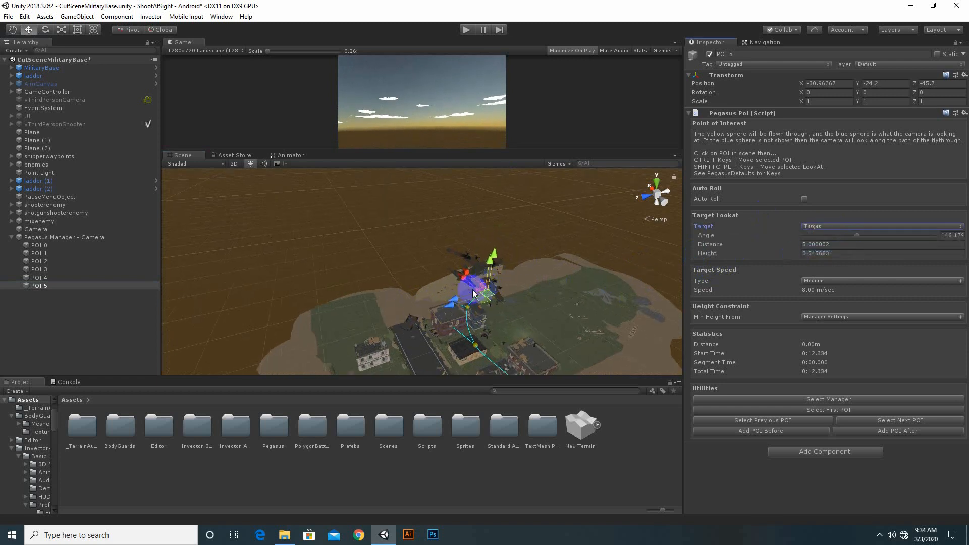
{"action": "left_click_drag", "start_coordinate": [473, 292], "coordinate": [525, 328]}
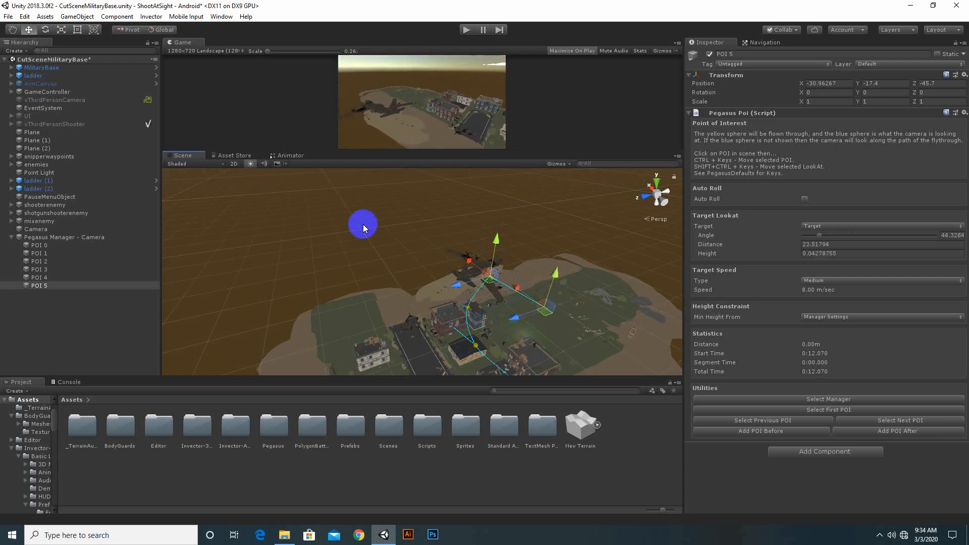
Play the scene to preview the camera flythrough, and stop playback.
{"action": "left_click", "coordinate": [879, 533]}
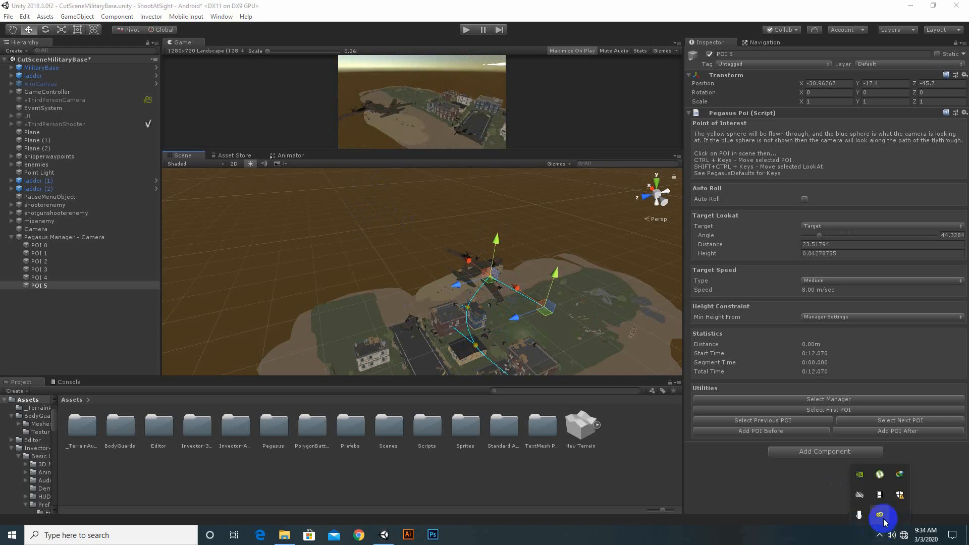
{"action": "left_click", "coordinate": [469, 28]}
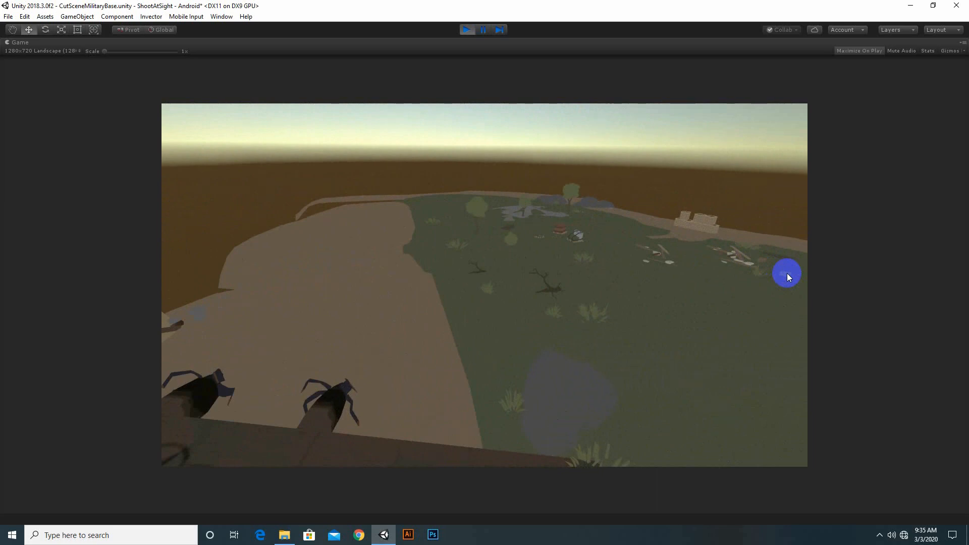
{"action": "left_click", "coordinate": [463, 31]}
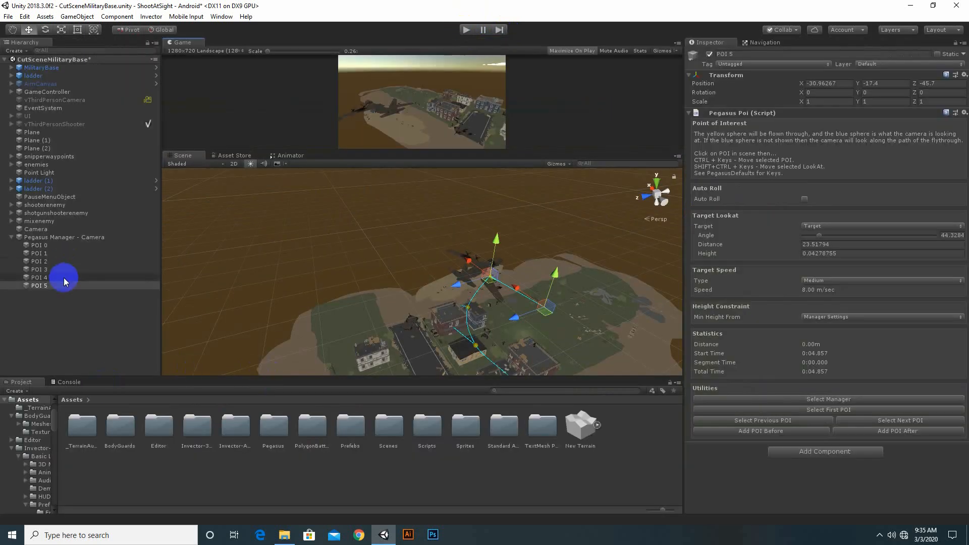
Add a second Pegasus Manager to the scene and assign Camera as its target object.
{"action": "left_click", "coordinate": [11, 237]}
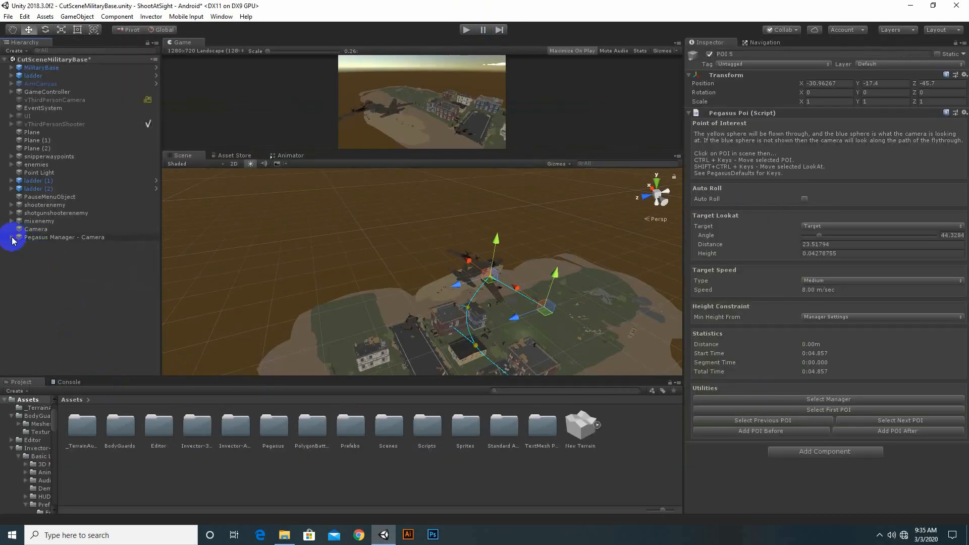
{"action": "right_click", "coordinate": [53, 249]}
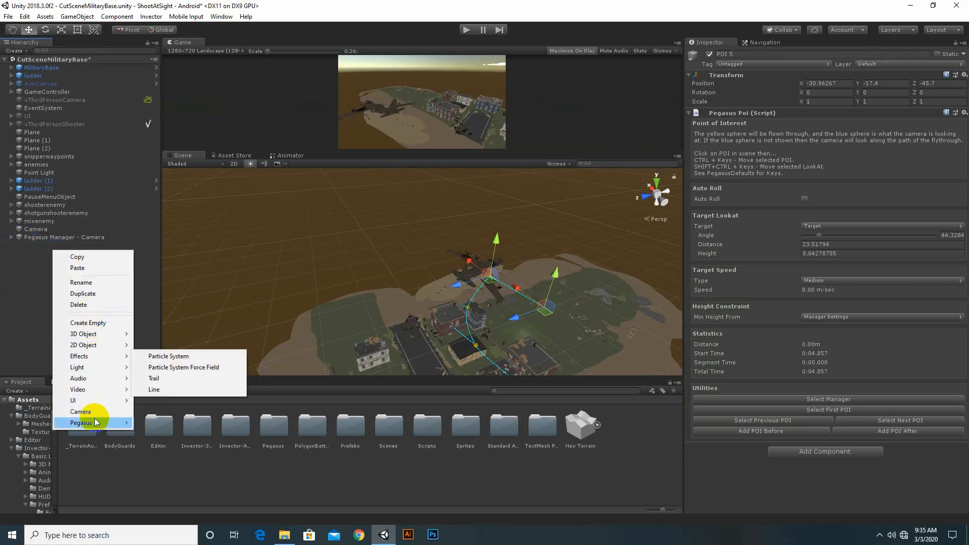
{"action": "mouse_move", "coordinate": [89, 422]}
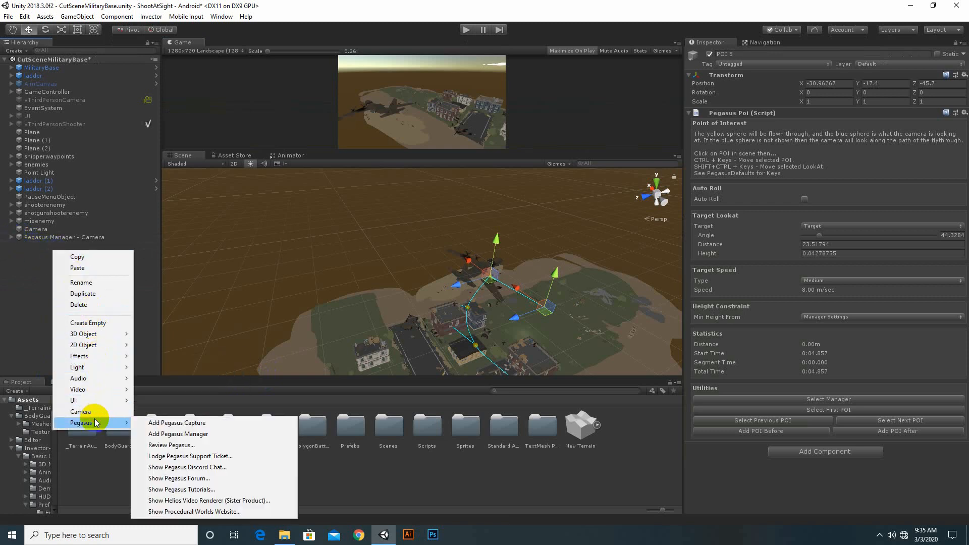
{"action": "left_click", "coordinate": [173, 433]}
{"action": "scroll", "coordinate": [485, 285], "scroll_direction": "up", "scroll_amount": 3}
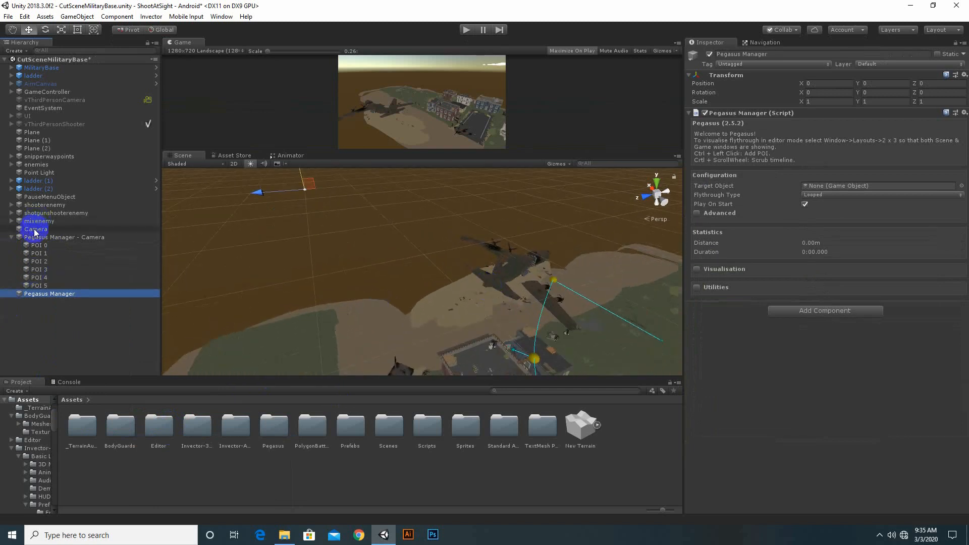
{"action": "left_click_drag", "start_coordinate": [34, 232], "coordinate": [821, 186]}
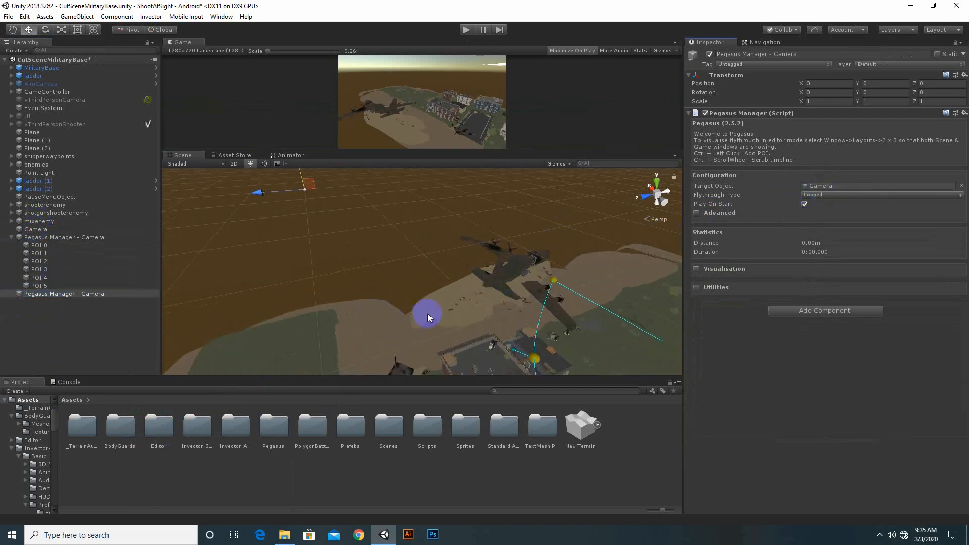
Turn off Play On Start for the new Pegasus Manager and check its advanced settings.
{"action": "scroll", "coordinate": [444, 322], "scroll_direction": "up", "scroll_amount": 1}
{"action": "scroll", "coordinate": [508, 311], "scroll_direction": "up", "scroll_amount": 1}
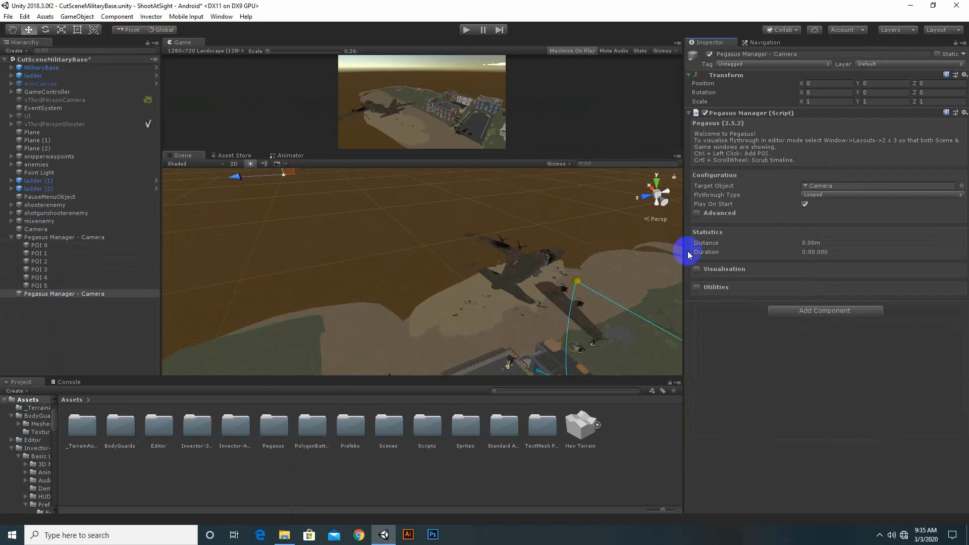
{"action": "left_click", "coordinate": [697, 212]}
{"action": "left_click", "coordinate": [697, 213]}
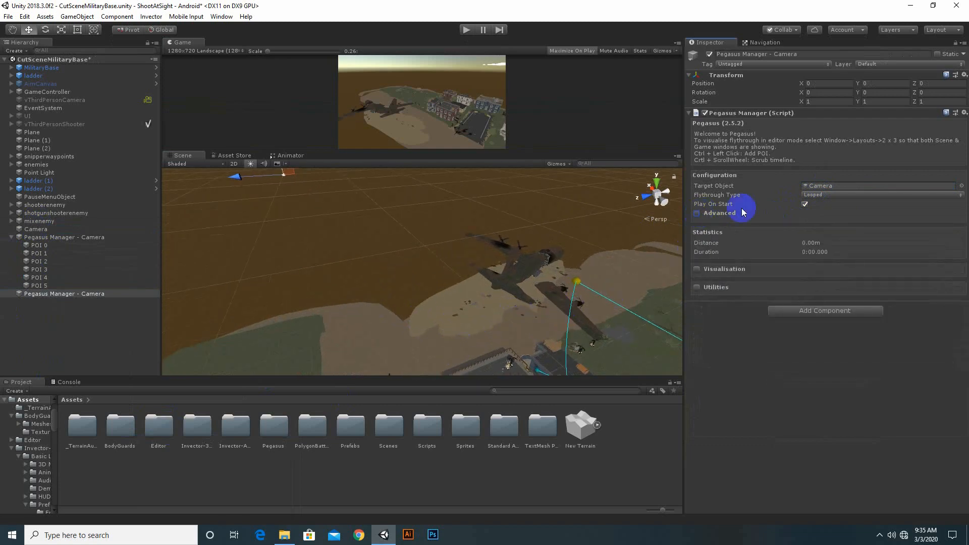
{"action": "left_click", "coordinate": [804, 204]}
{"action": "left_click", "coordinate": [696, 212]}
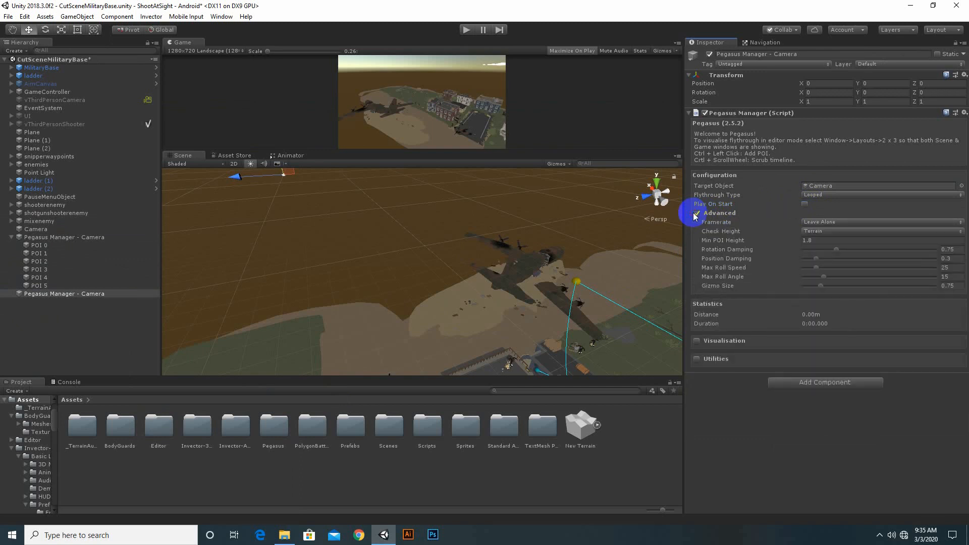
{"action": "left_click", "coordinate": [697, 213]}
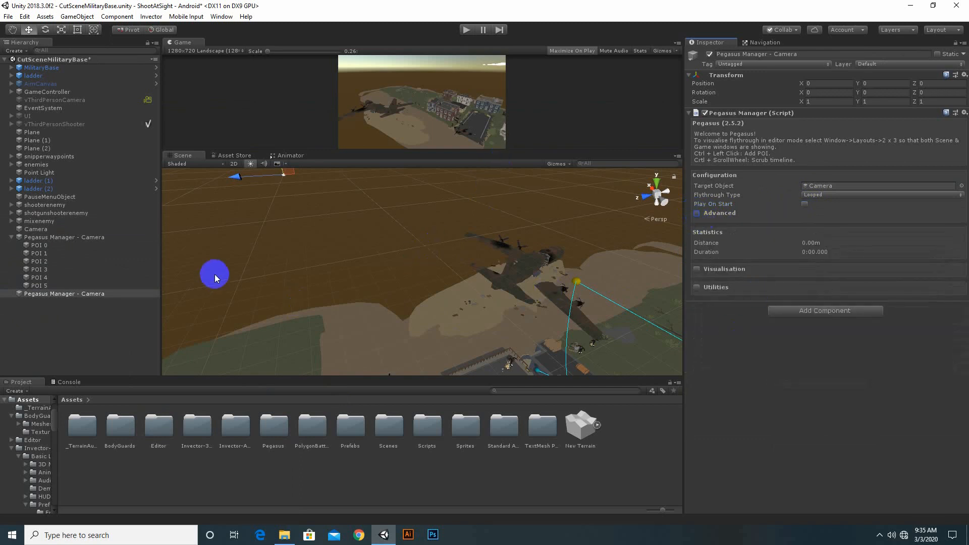
Add the new manager's first two POIs on the ground beside the front of the crashed plane.
{"action": "scroll", "coordinate": [519, 268], "scroll_direction": "up", "scroll_amount": 4}
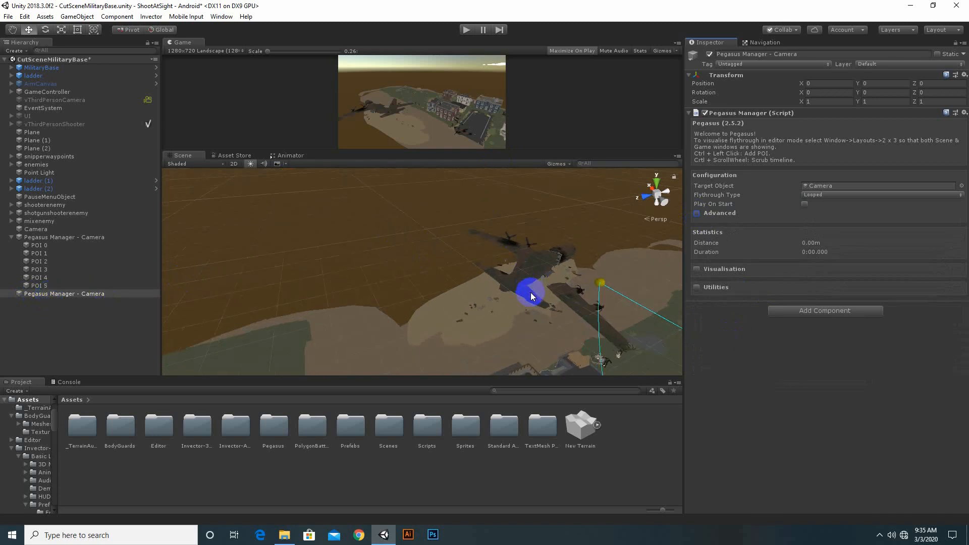
{"action": "middle_click_drag", "start_coordinate": [531, 292], "coordinate": [220, 271]}
{"action": "middle_click_drag", "start_coordinate": [537, 270], "coordinate": [409, 330]}
{"action": "left_click", "coordinate": [2, 292]}
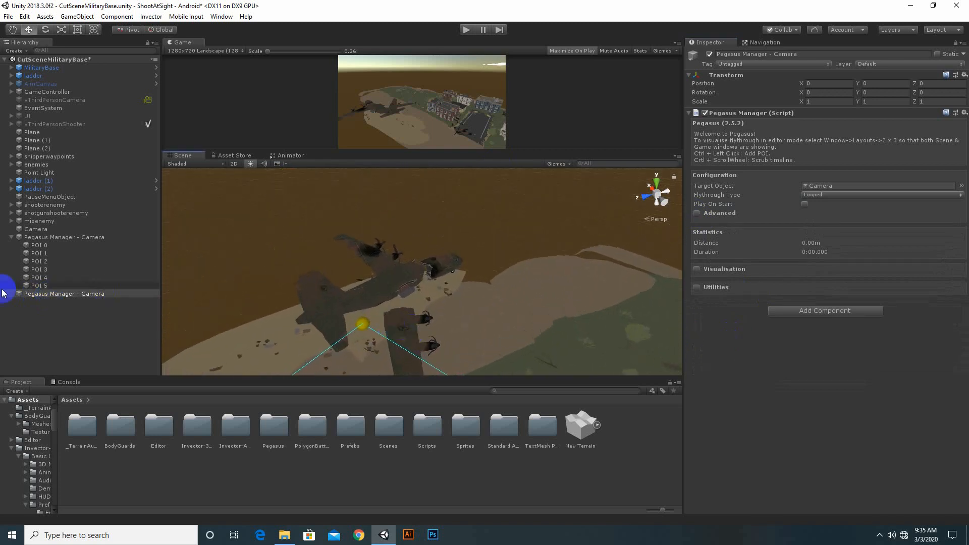
{"action": "left_click", "coordinate": [504, 309], "text": "ctrl"}
{"action": "left_click", "coordinate": [462, 306], "text": "ctrl"}
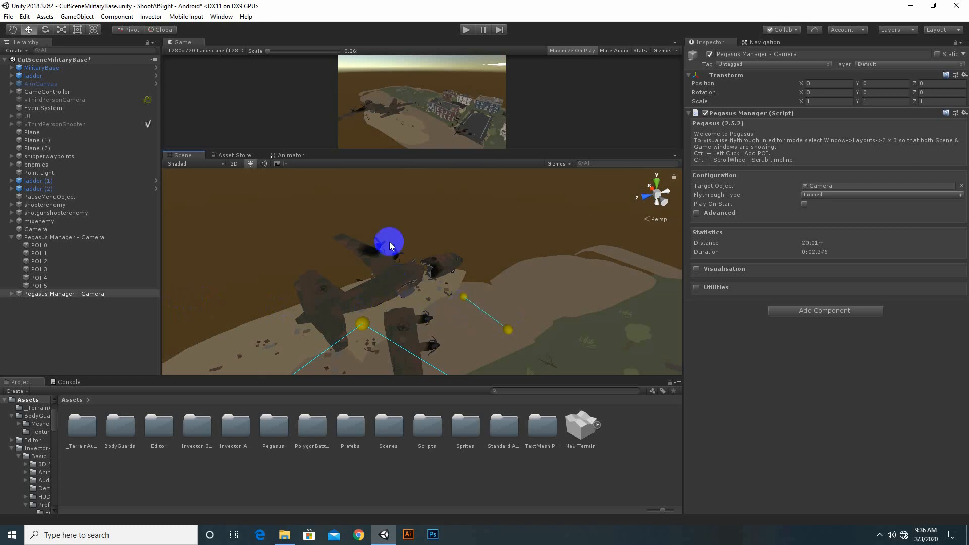
Add a third POI to the new manager at the break in the crashed plane's fuselage.
{"action": "scroll", "coordinate": [434, 277], "scroll_direction": "up", "scroll_amount": 3}
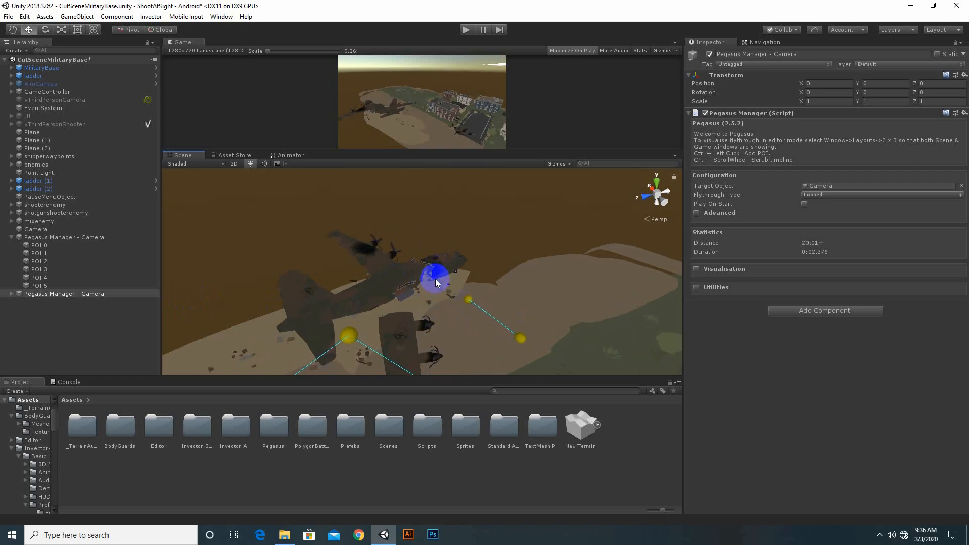
{"action": "scroll", "coordinate": [435, 279], "scroll_direction": "up", "scroll_amount": 5}
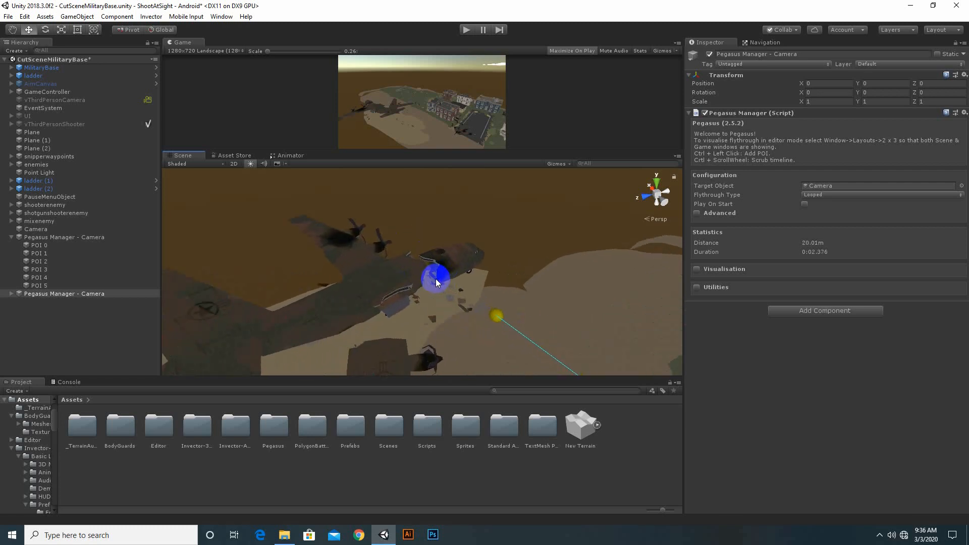
{"action": "scroll", "coordinate": [436, 278], "scroll_direction": "down", "scroll_amount": 4}
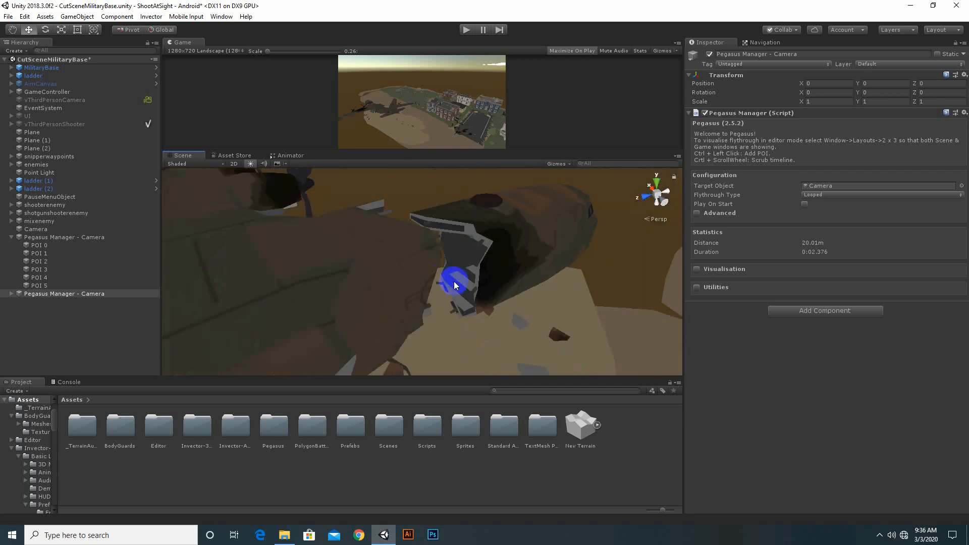
{"action": "left_click", "coordinate": [468, 316]}
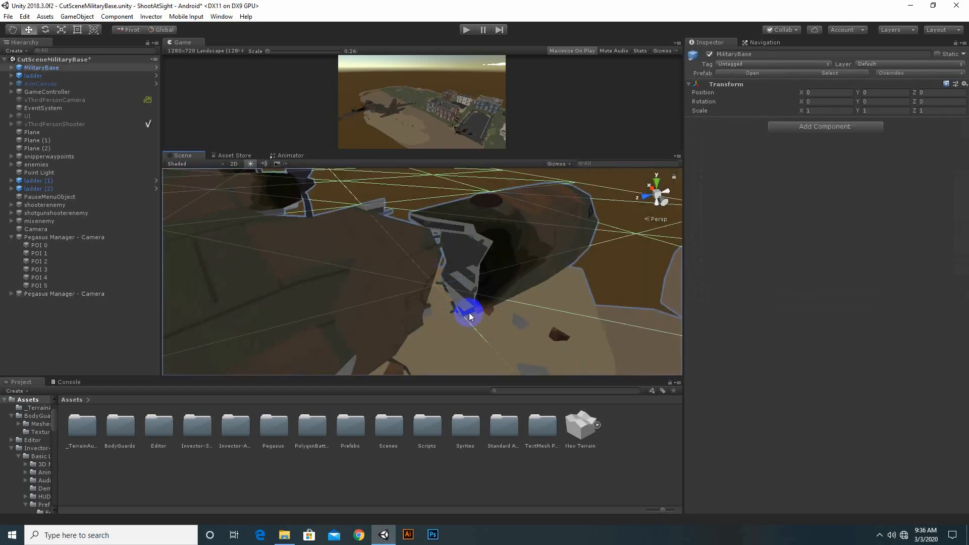
{"action": "left_click", "coordinate": [89, 294]}
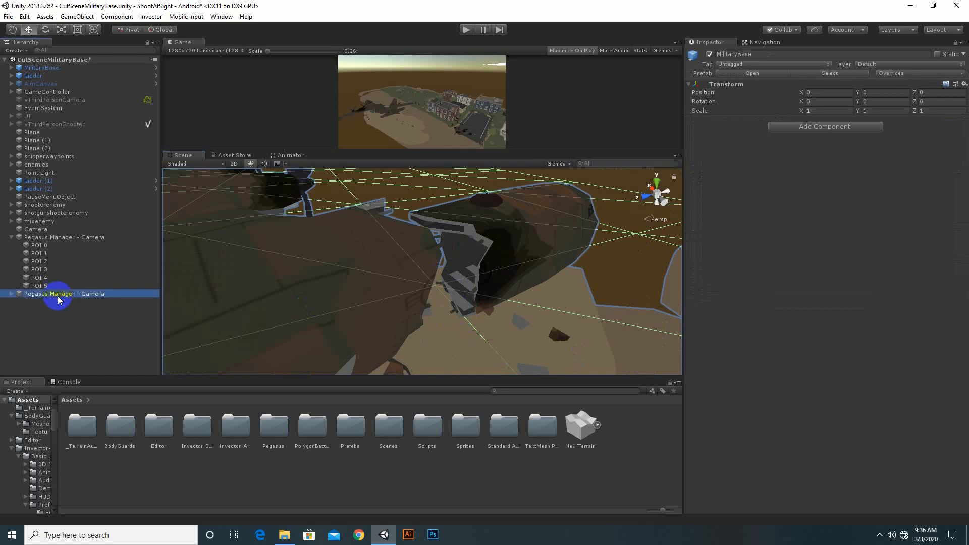
{"action": "left_click", "coordinate": [449, 319]}
Add two more POIs behind the plane's wing and near its wingtip to complete the loop around it.
{"action": "mouse_move", "coordinate": [539, 263]}
{"action": "middle_mouse_down"}
{"action": "mouse_move", "coordinate": [579, 270]}
{"action": "mouse_move", "coordinate": [577, 252]}
{"action": "mouse_move", "coordinate": [552, 275]}
{"action": "mouse_move", "coordinate": [578, 288]}
{"action": "mouse_move", "coordinate": [567, 250]}
{"action": "mouse_move", "coordinate": [553, 266]}
{"action": "mouse_move", "coordinate": [560, 271]}
{"action": "mouse_move", "coordinate": [534, 264]}
{"action": "mouse_move", "coordinate": [579, 260]}
{"action": "middle_mouse_up"}
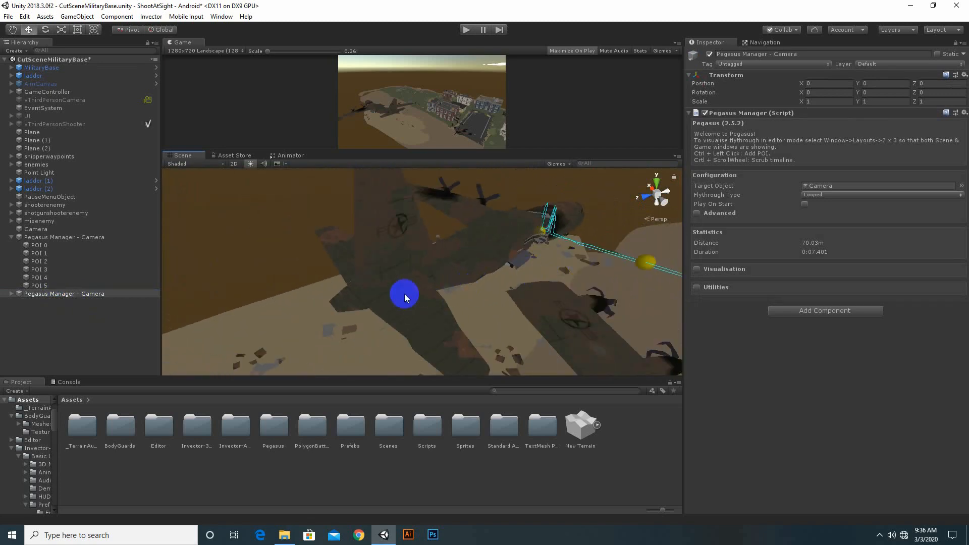
{"action": "middle_click_drag", "start_coordinate": [472, 302], "coordinate": [385, 285]}
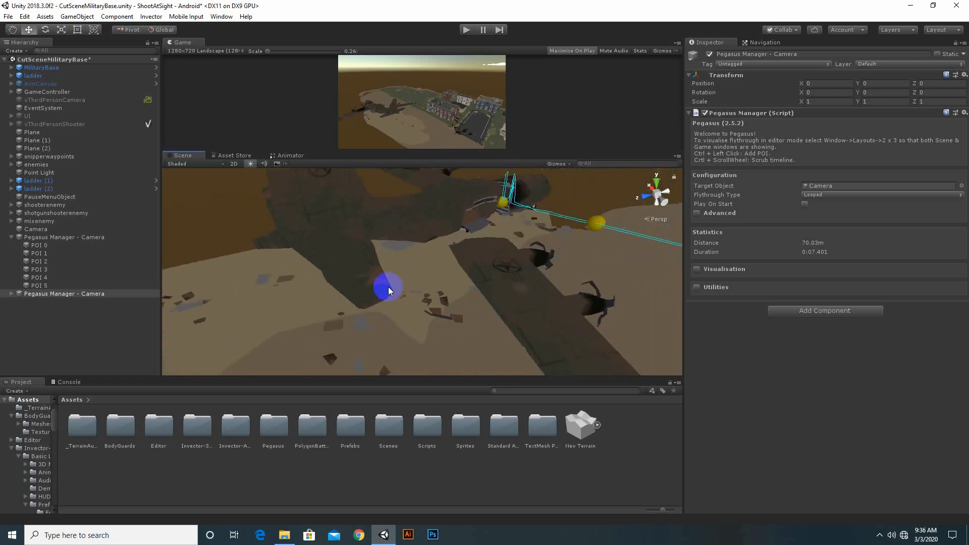
{"action": "scroll", "coordinate": [481, 291], "scroll_direction": "down", "scroll_amount": 6}
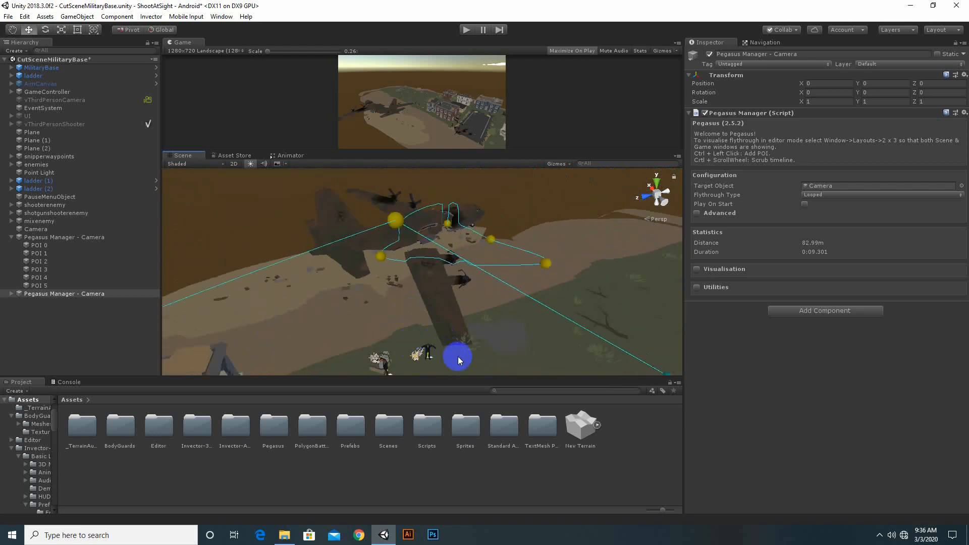
{"action": "middle_click_drag", "start_coordinate": [565, 316], "coordinate": [477, 322]}
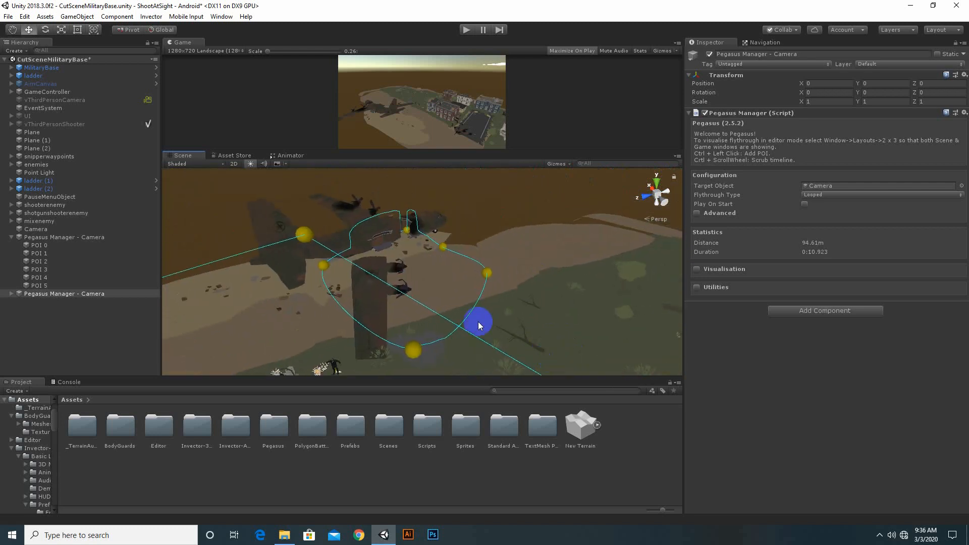
Move the new manager's POI 0 to Z -60.75, set its look-at to Target, and shift the look-at point toward the plane.
{"action": "left_click", "coordinate": [12, 294]}
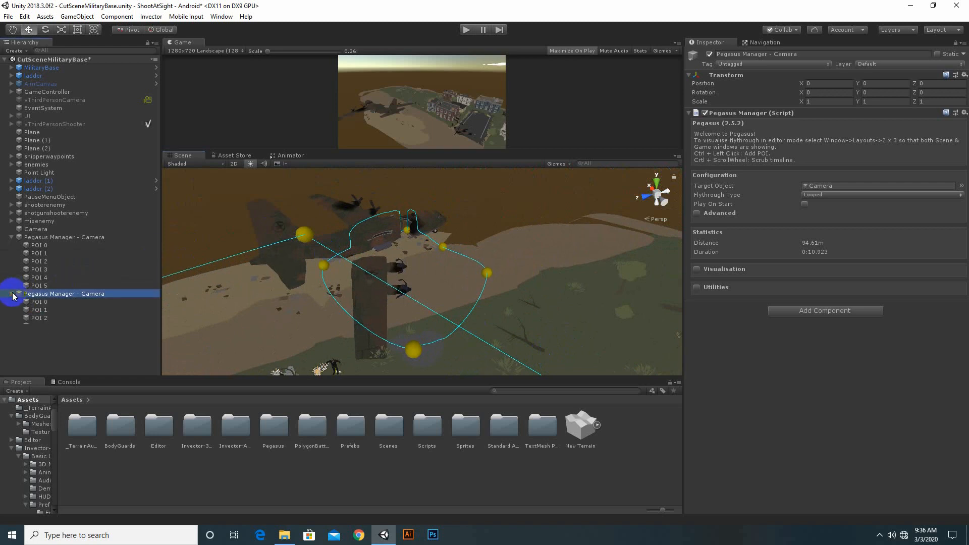
{"action": "left_click", "coordinate": [36, 301]}
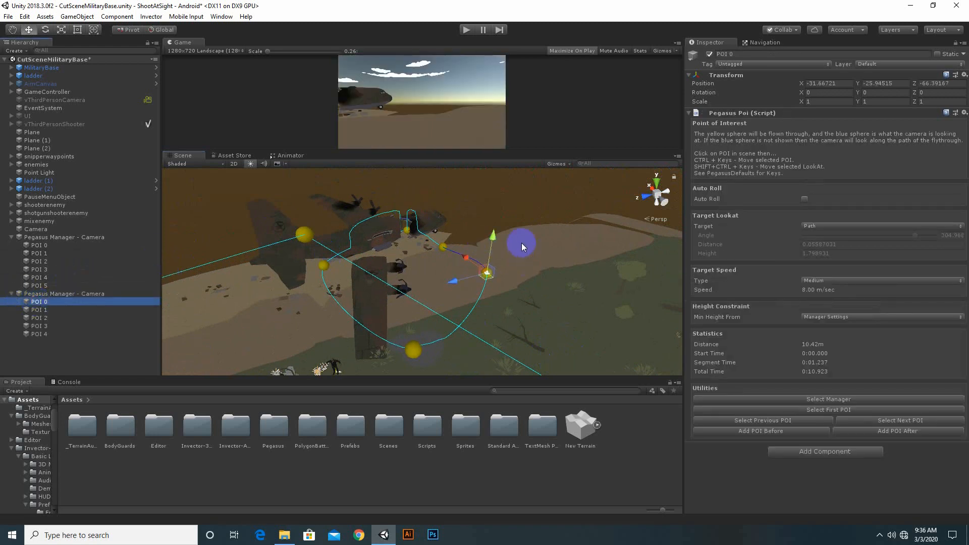
{"action": "middle_click_drag", "start_coordinate": [522, 243], "coordinate": [508, 250]}
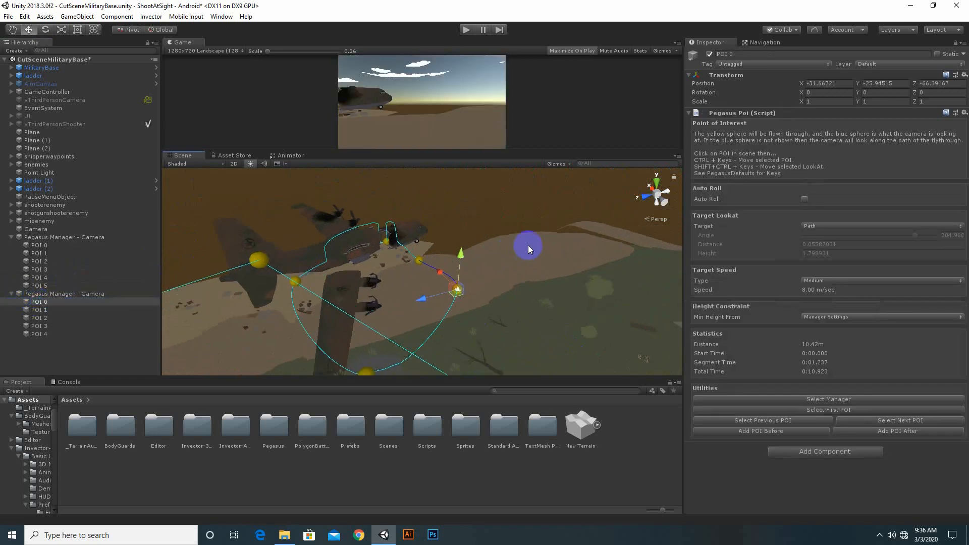
{"action": "left_click_drag", "start_coordinate": [428, 296], "coordinate": [389, 314]}
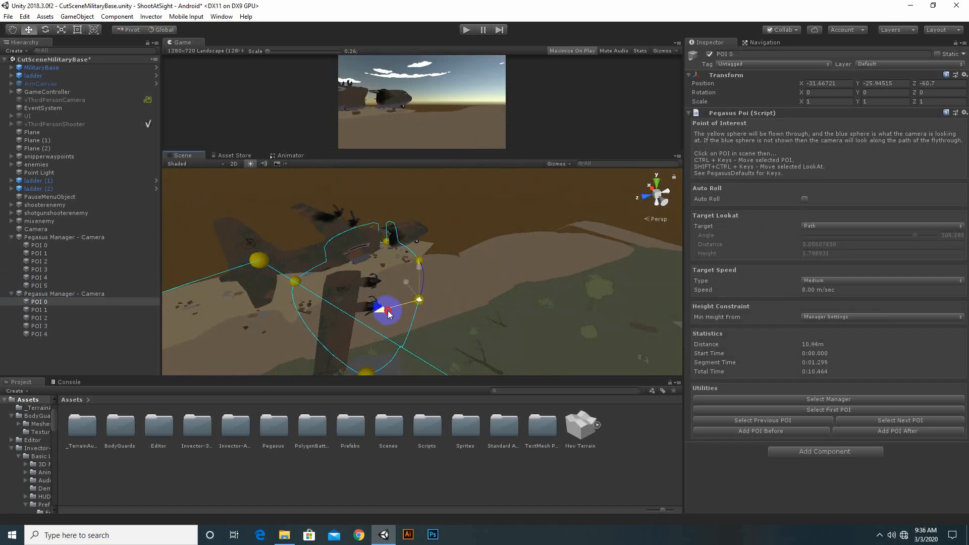
{"action": "left_click", "coordinate": [854, 225]}
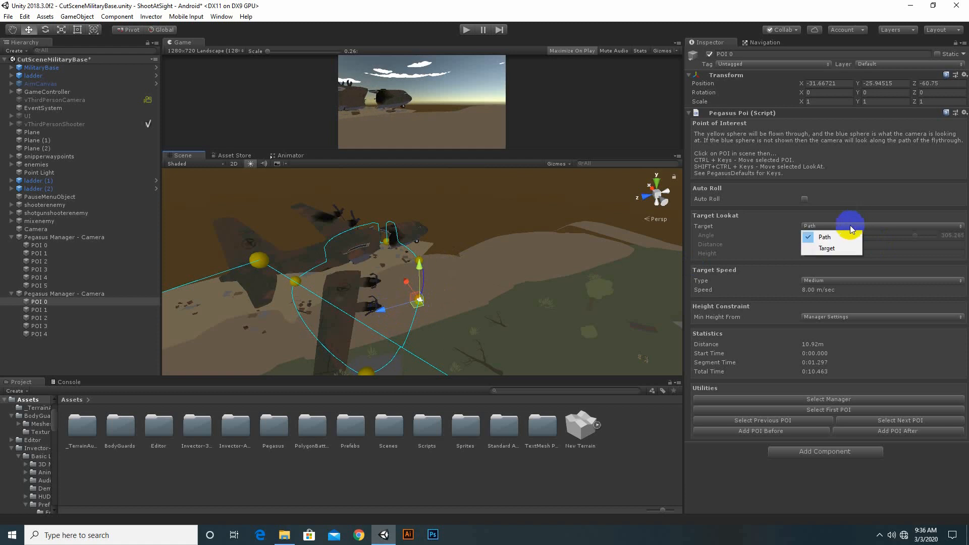
{"action": "left_click", "coordinate": [825, 247]}
{"action": "left_click_drag", "start_coordinate": [404, 289], "coordinate": [366, 289]}
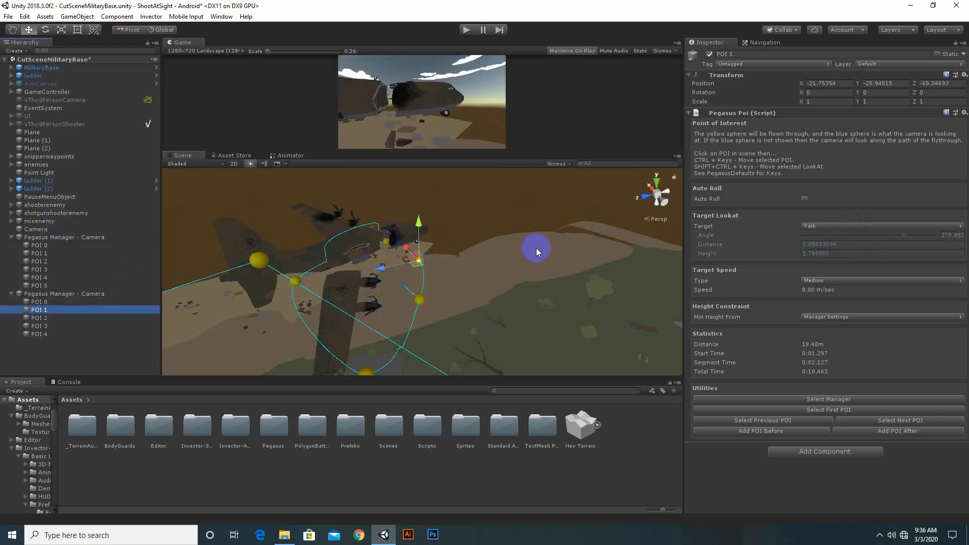
Set POI 1's look-at to Target and shift its look-at point along the crashed plane's fuselage, about 7.57 away.
{"action": "left_click", "coordinate": [818, 226]}
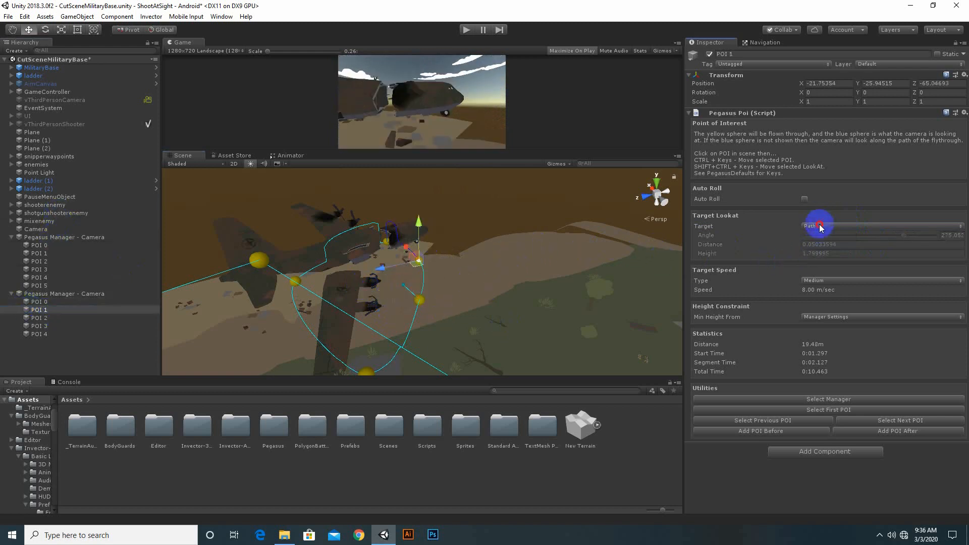
{"action": "left_click", "coordinate": [820, 248]}
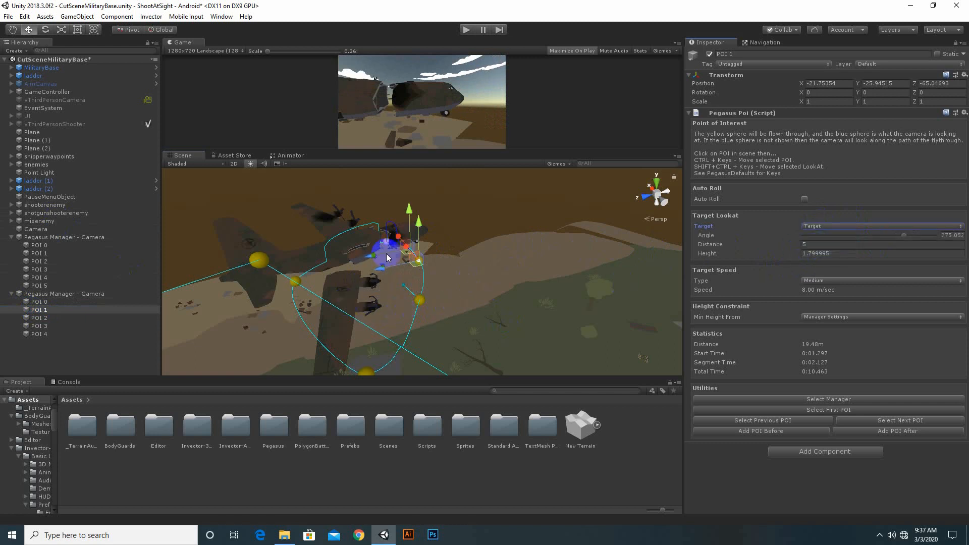
{"action": "left_click_drag", "start_coordinate": [371, 259], "coordinate": [454, 237]}
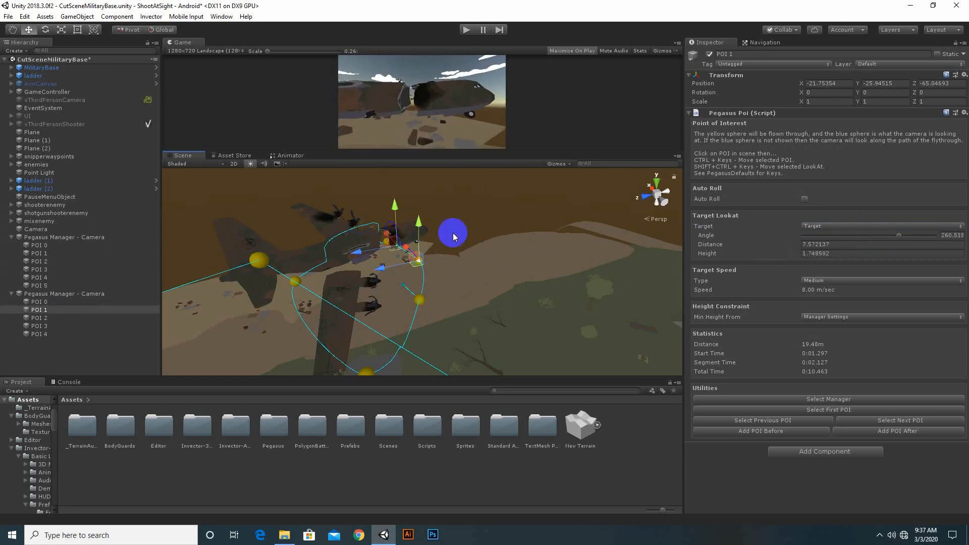
Rotate the second manager's POI 2 inside the fuselage to about 155.7 degrees around Y.
{"action": "left_click", "coordinate": [39, 318]}
{"action": "left_click", "coordinate": [352, 324]}
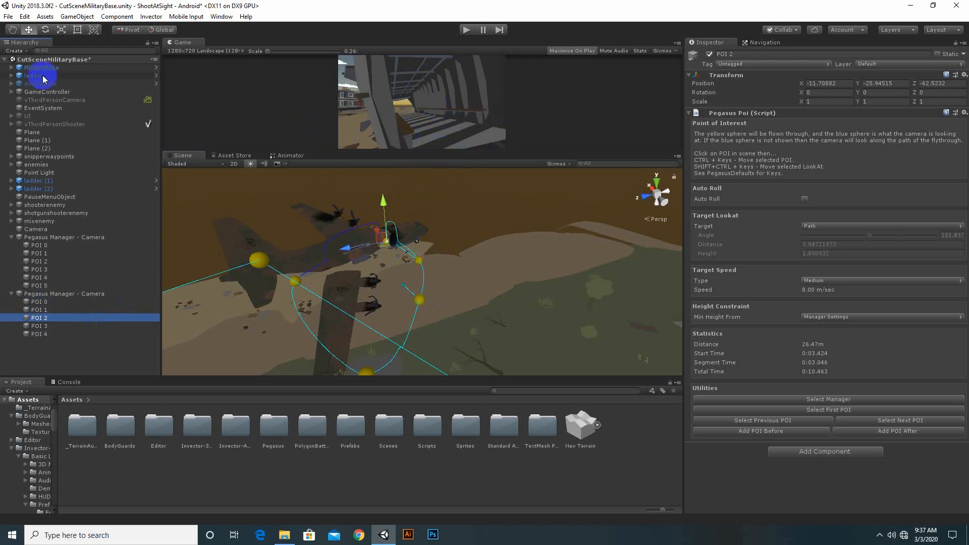
{"action": "left_click", "coordinate": [46, 30]}
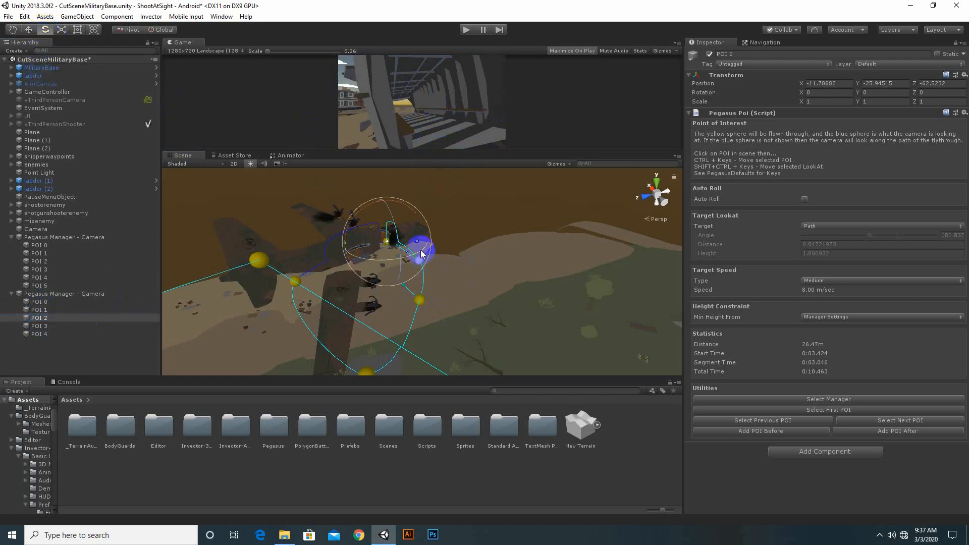
{"action": "left_click_drag", "start_coordinate": [423, 253], "coordinate": [298, 288]}
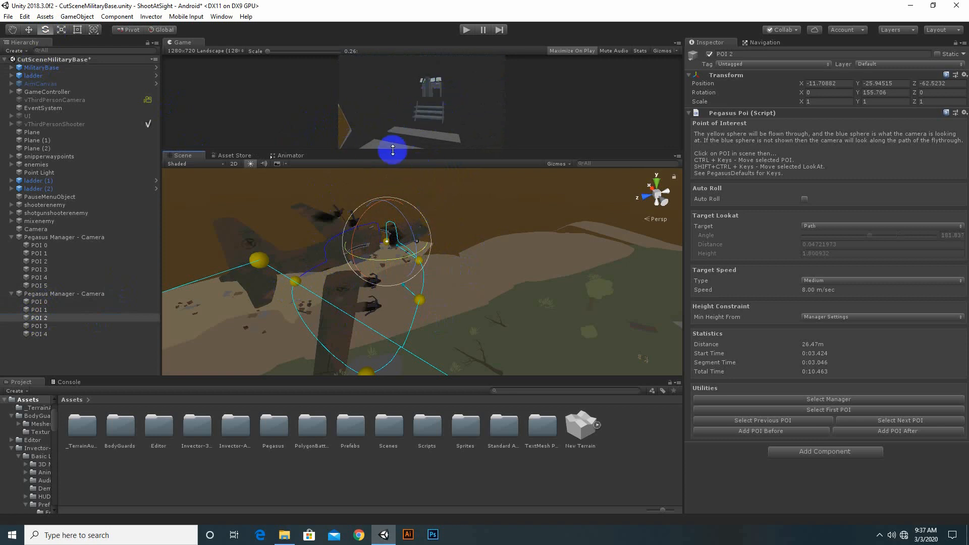
{"action": "left_click", "coordinate": [825, 232]}
{"action": "left_click", "coordinate": [823, 237]}
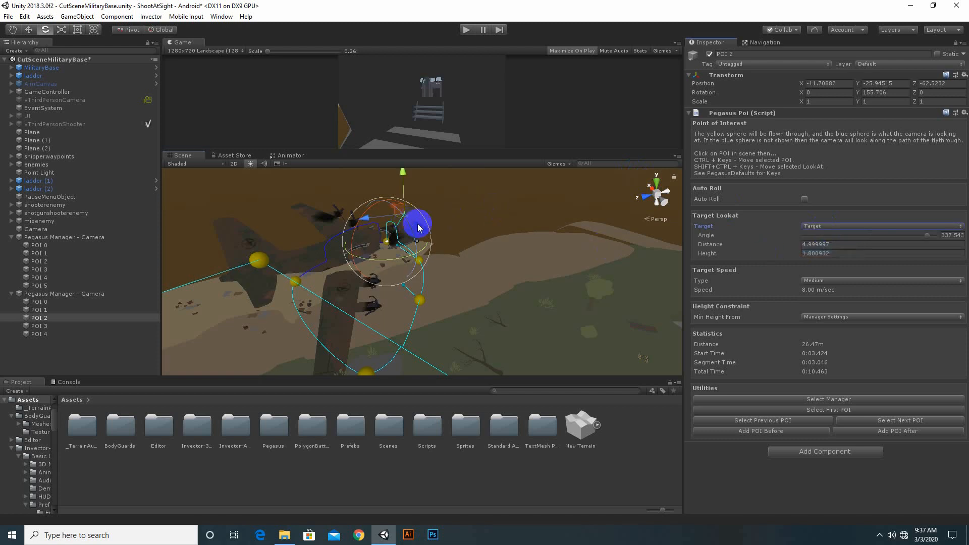
{"action": "mouse_move", "coordinate": [418, 227]}
{"action": "left_mouse_down"}
{"action": "mouse_move", "coordinate": [386, 135]}
{"action": "mouse_move", "coordinate": [407, 212]}
{"action": "left_mouse_up"}
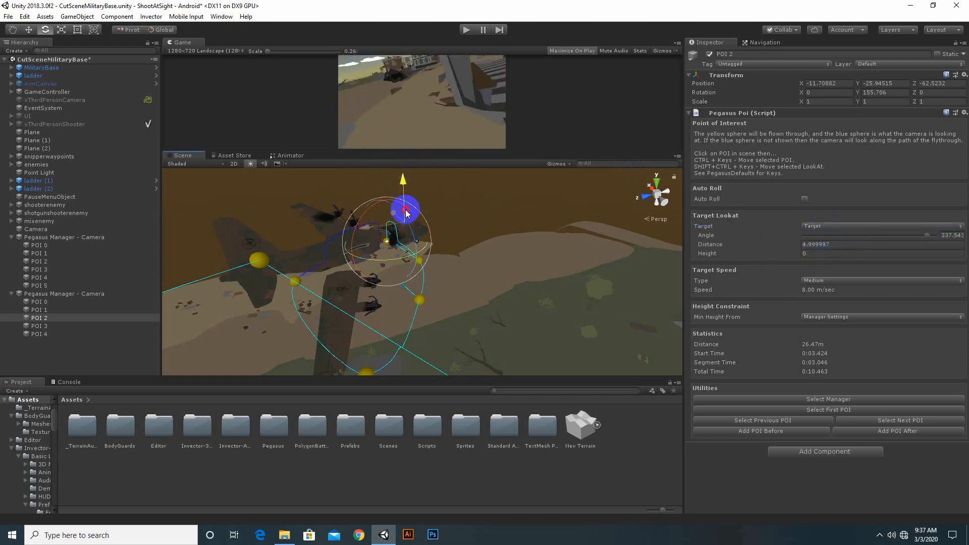
{"action": "left_click", "coordinate": [855, 228]}
{"action": "left_click", "coordinate": [832, 235]}
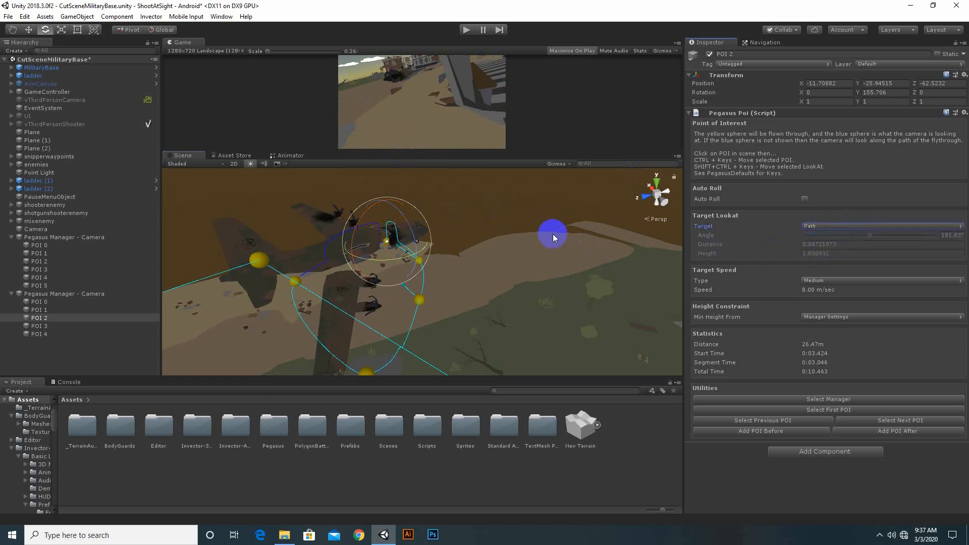
{"action": "left_click", "coordinate": [55, 318]}
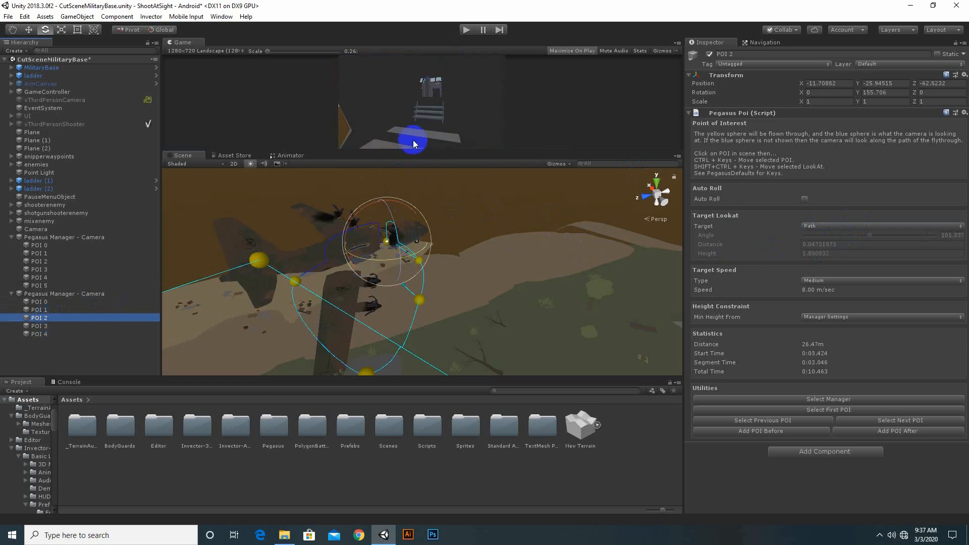
Set POI 4's look-at to Target and shift its look-at point toward the base's buildings, about 9.3 away.
{"action": "left_click", "coordinate": [38, 326]}
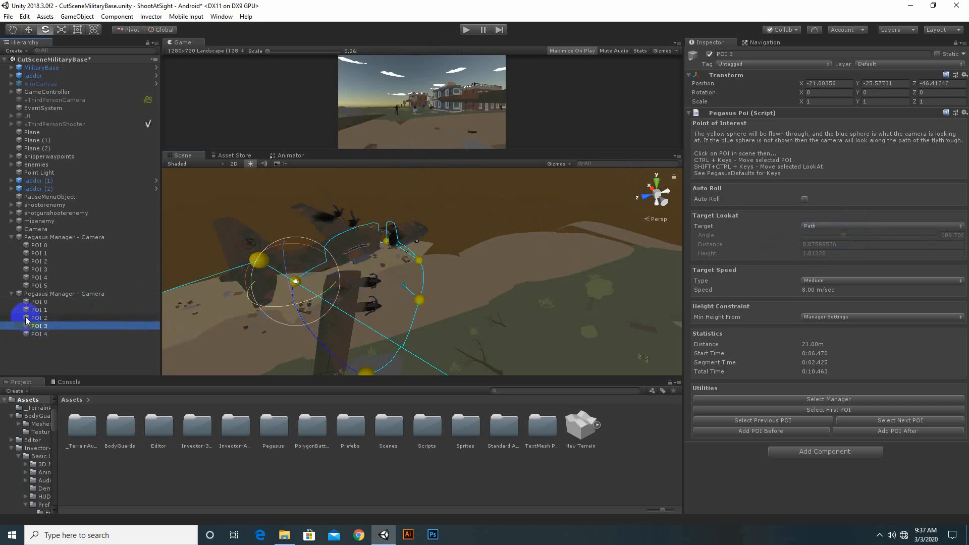
{"action": "left_click", "coordinate": [38, 334]}
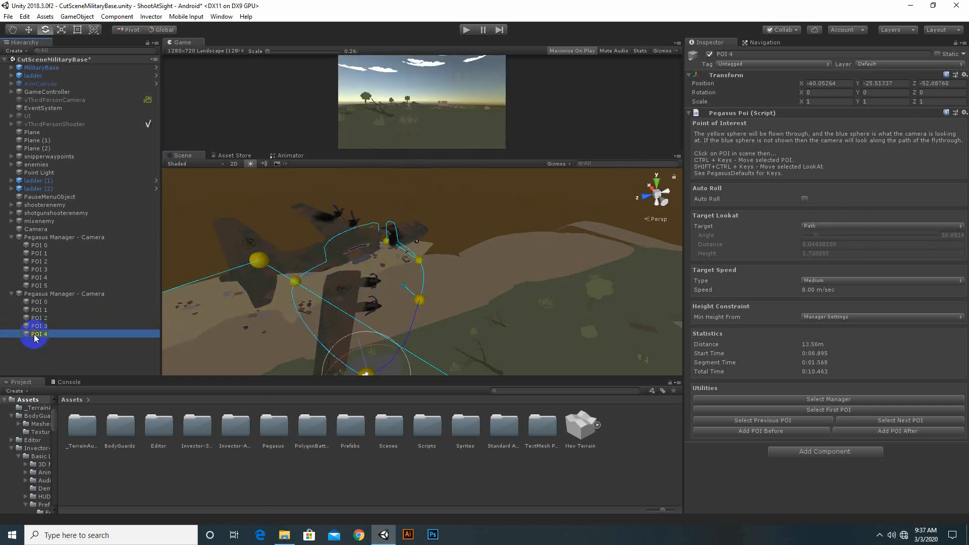
{"action": "scroll", "coordinate": [335, 242], "scroll_direction": "down", "scroll_amount": 8}
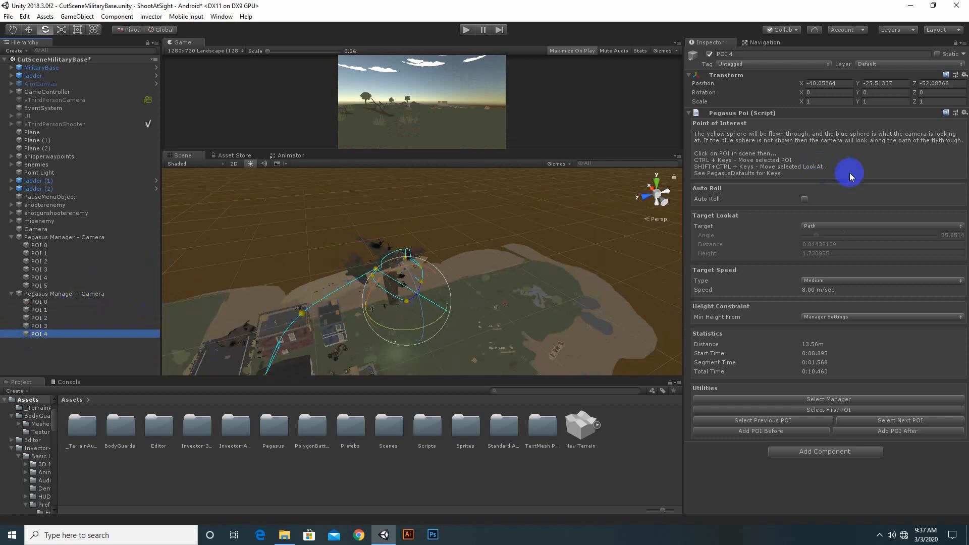
{"action": "left_click", "coordinate": [836, 227]}
{"action": "left_click", "coordinate": [823, 253]}
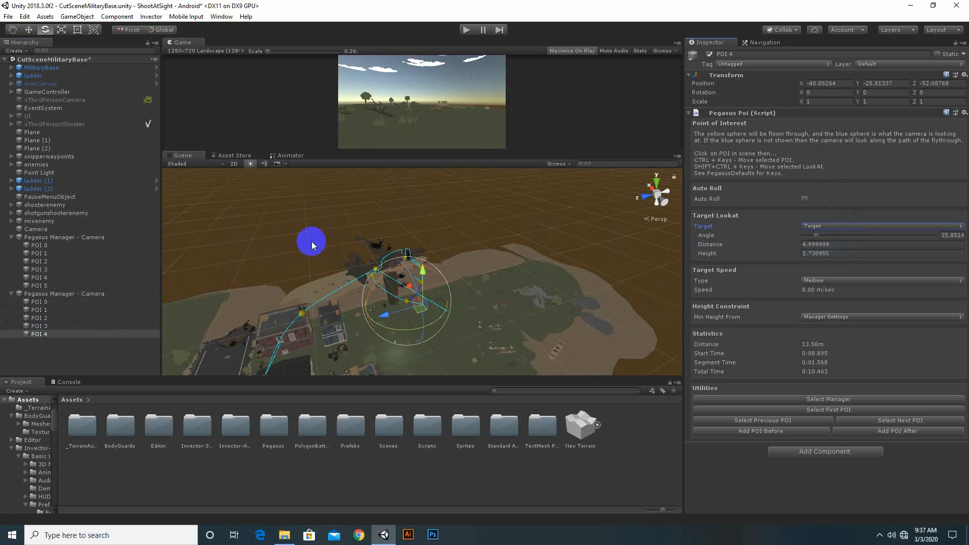
{"action": "left_click_drag", "start_coordinate": [386, 327], "coordinate": [344, 315]}
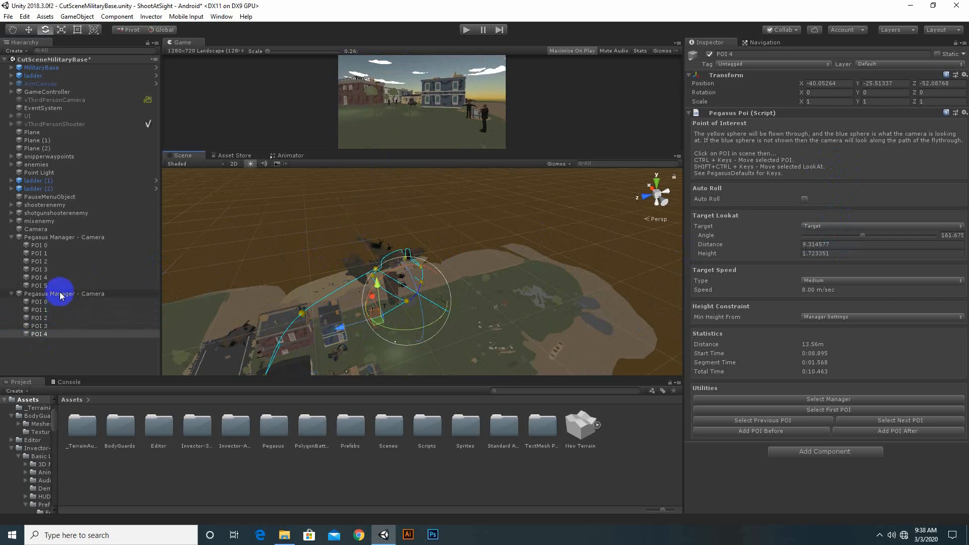
Set the first manager's flythrough end to Play Next Pegasus with the second manager assigned, and end the test playback.
{"action": "left_click", "coordinate": [84, 241]}
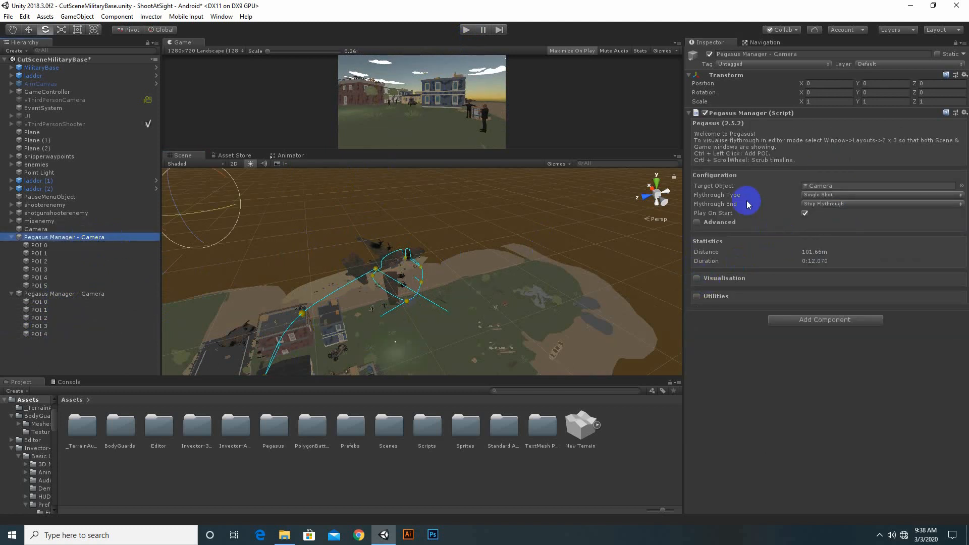
{"action": "left_click", "coordinate": [855, 194]}
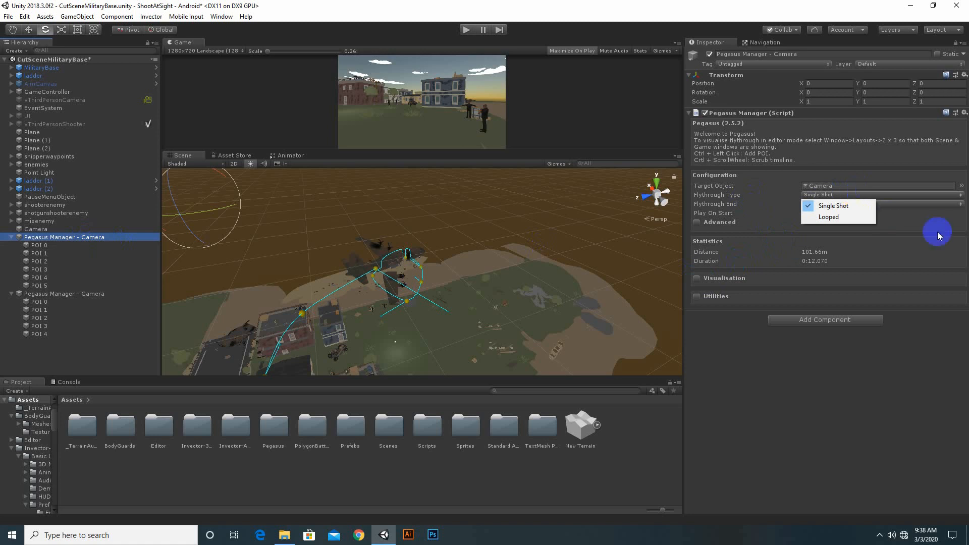
{"action": "left_click", "coordinate": [894, 230]}
{"action": "left_click", "coordinate": [847, 205]}
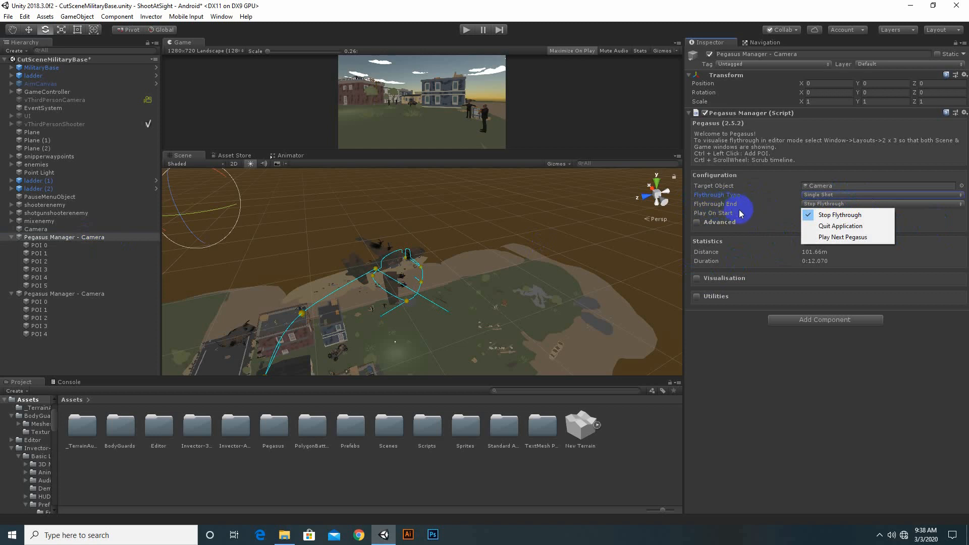
{"action": "left_click", "coordinate": [835, 239]}
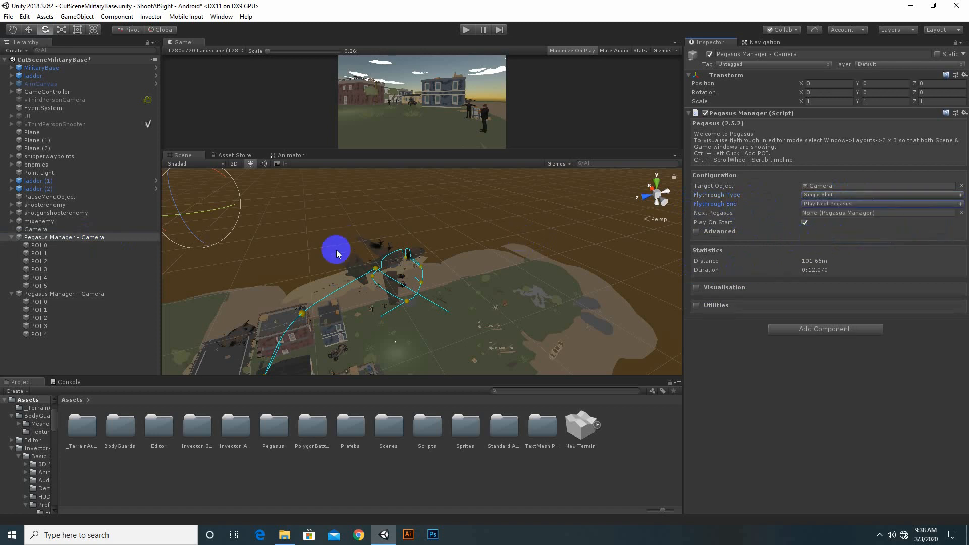
{"action": "left_click_drag", "start_coordinate": [35, 299], "coordinate": [848, 217]}
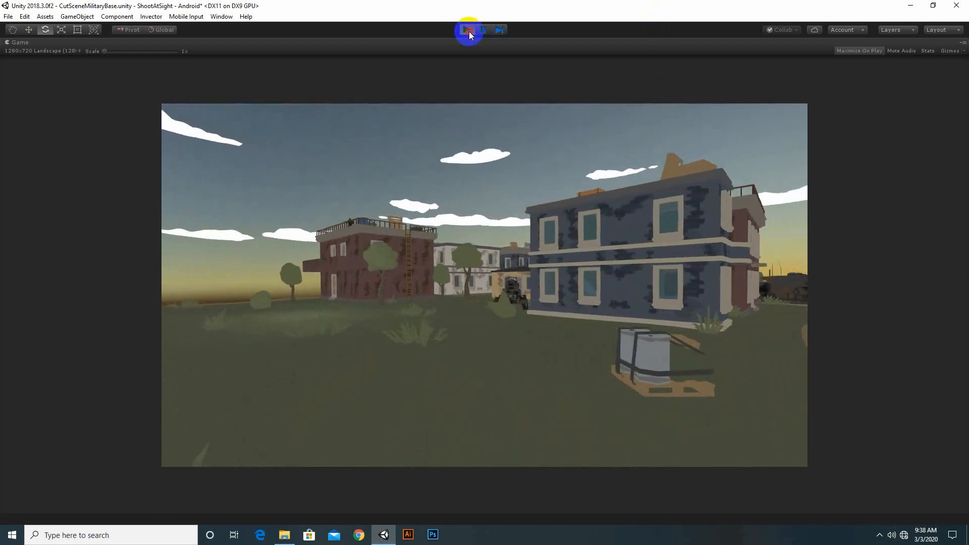
{"action": "left_click", "coordinate": [468, 32]}
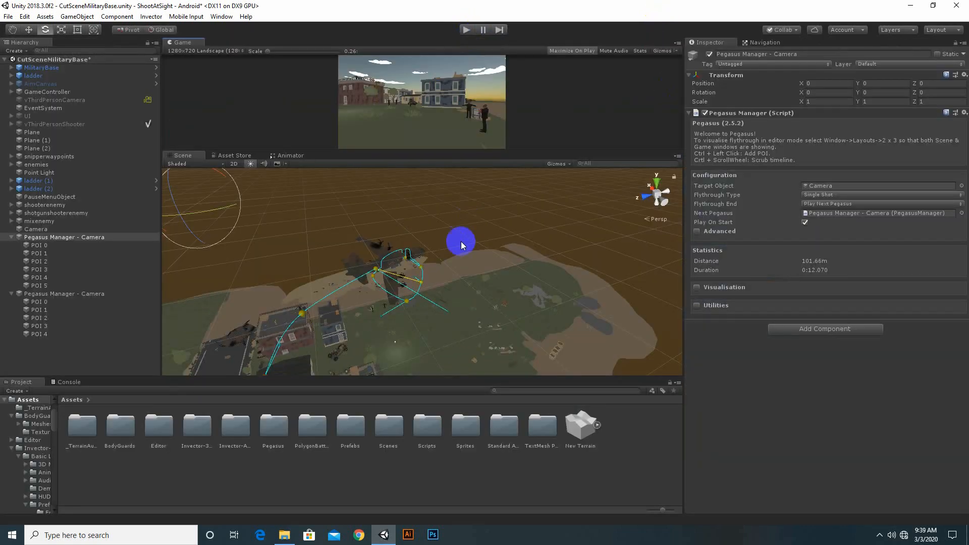
Set the target speed of the second manager's POI 0 and POI 1 to Slow.
{"action": "left_click", "coordinate": [88, 302]}
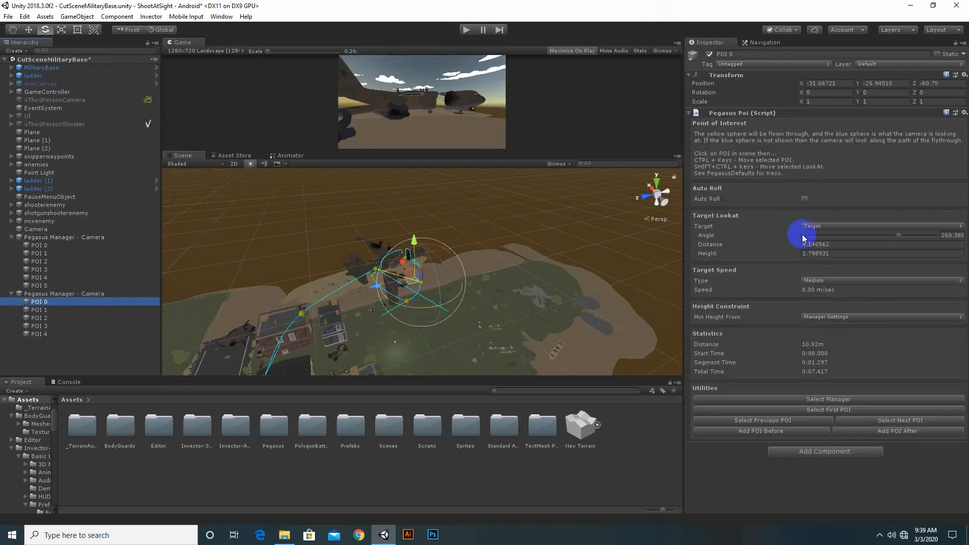
{"action": "left_click", "coordinate": [817, 281]}
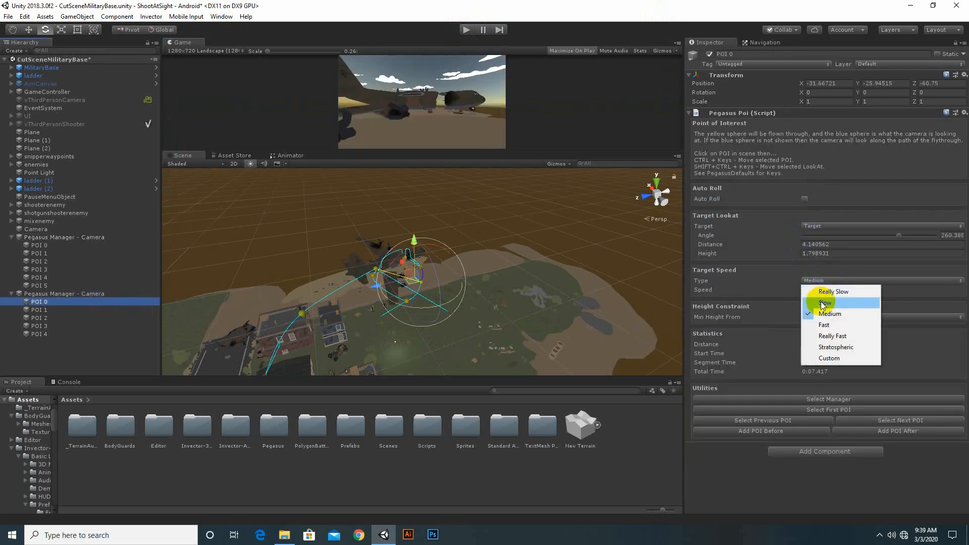
{"action": "left_click", "coordinate": [822, 303]}
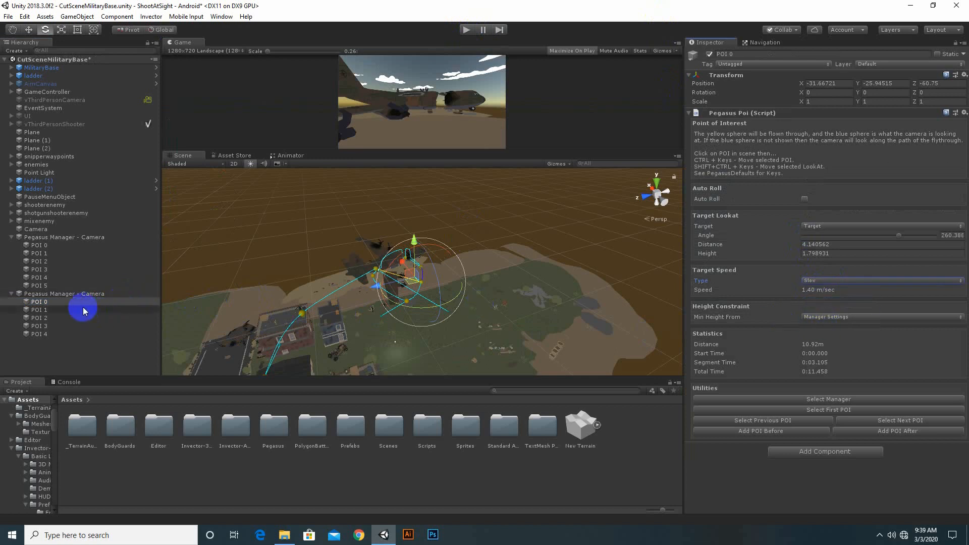
{"action": "left_click", "coordinate": [105, 309]}
{"action": "left_click", "coordinate": [827, 281]}
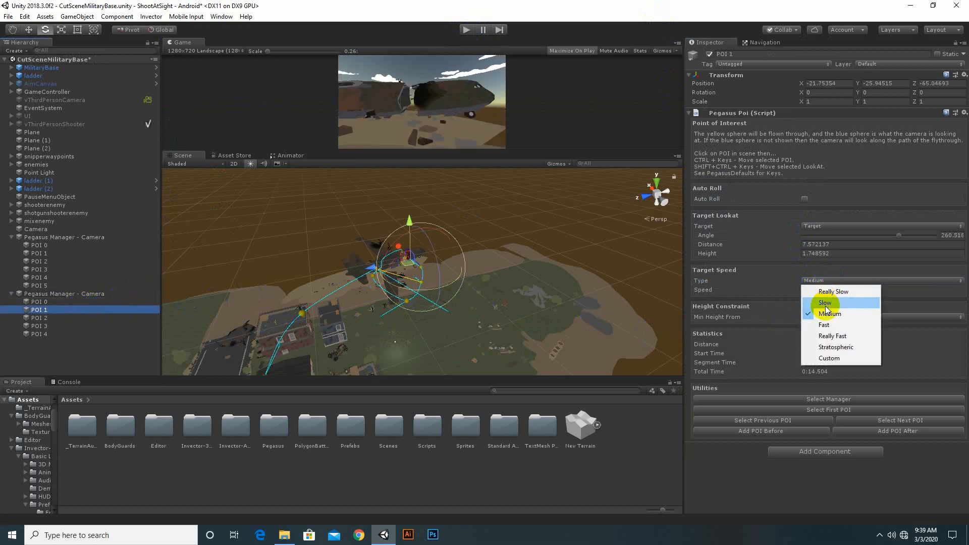
{"action": "left_click", "coordinate": [813, 288]}
Set the target speed of the second manager's POI 2 and POI 3 to Slow.
{"action": "left_click", "coordinate": [40, 318]}
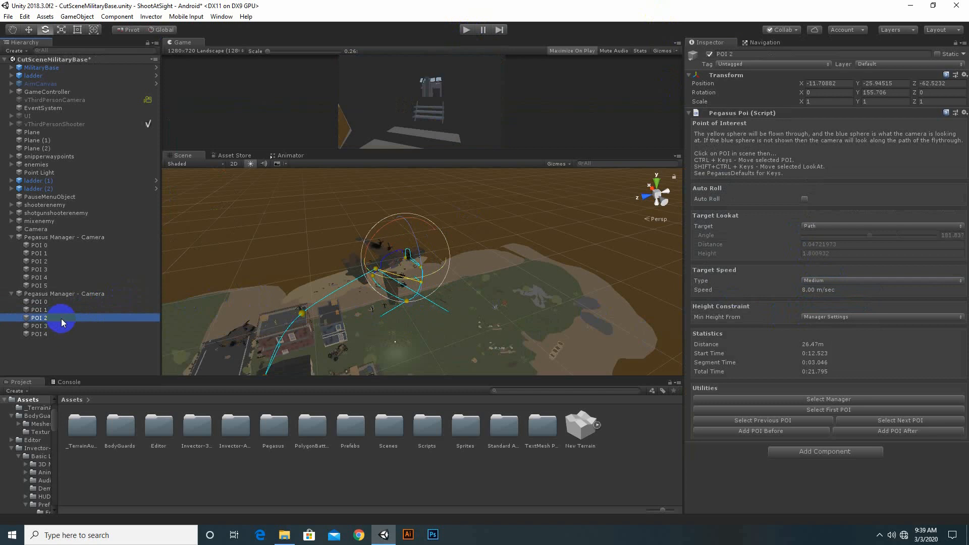
{"action": "left_click", "coordinate": [812, 281]}
{"action": "left_click", "coordinate": [813, 289]}
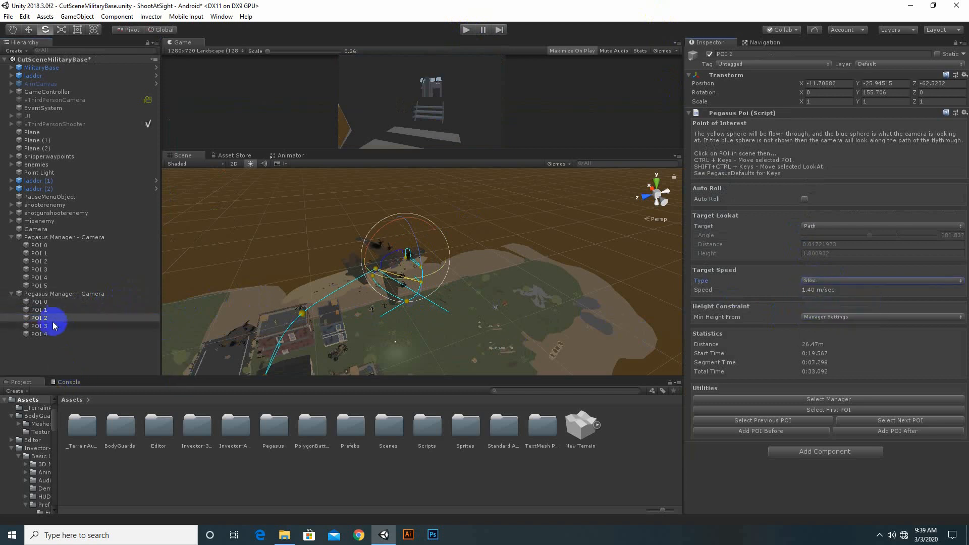
{"action": "left_click", "coordinate": [41, 326]}
{"action": "left_click", "coordinate": [846, 282]}
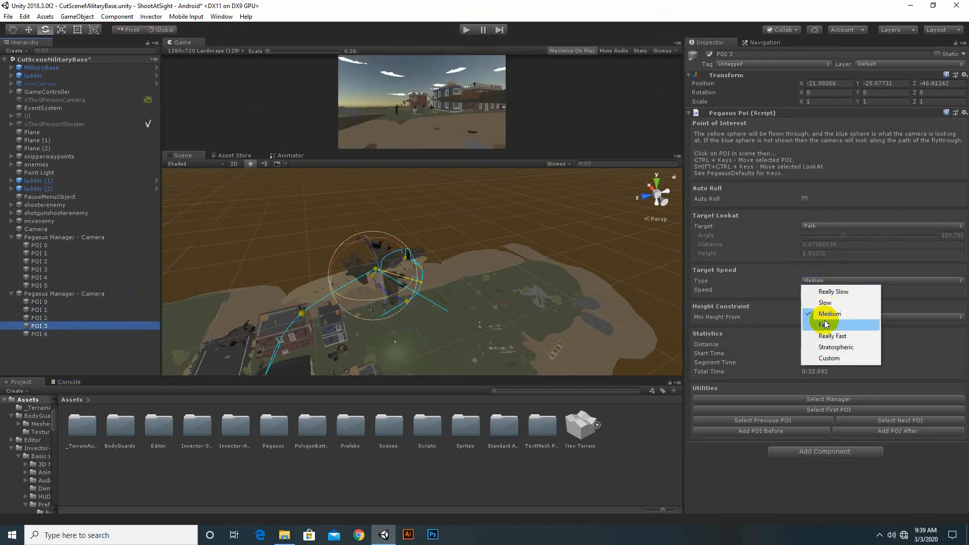
{"action": "left_click", "coordinate": [831, 305]}
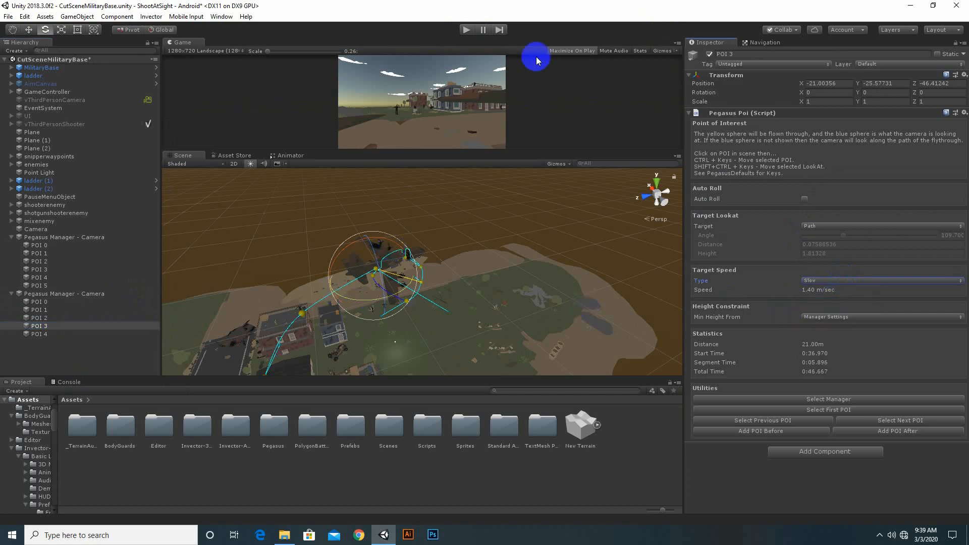
{"action": "left_click", "coordinate": [464, 30]}
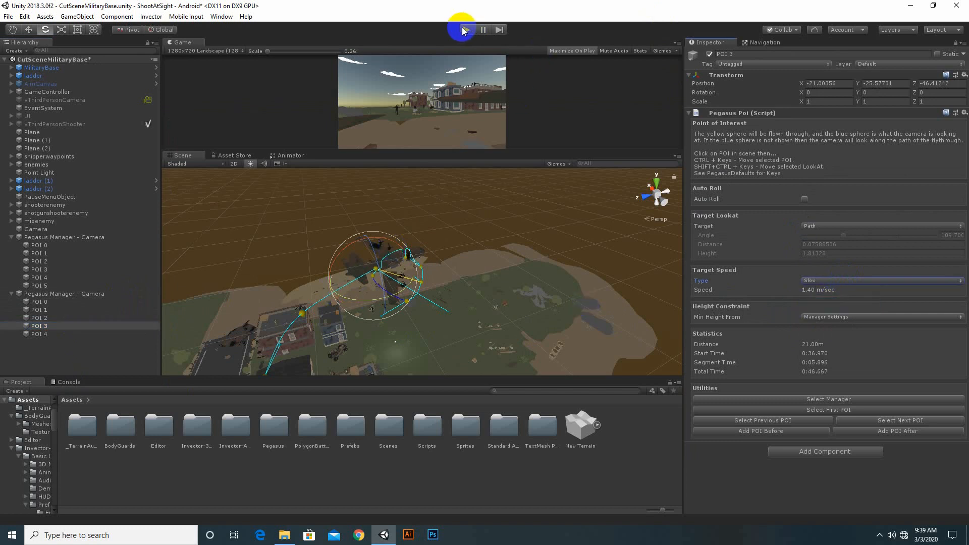
Set the target speed of the second manager's POI 4 to Slow.
{"action": "left_click", "coordinate": [37, 334]}
{"action": "left_click", "coordinate": [813, 283]}
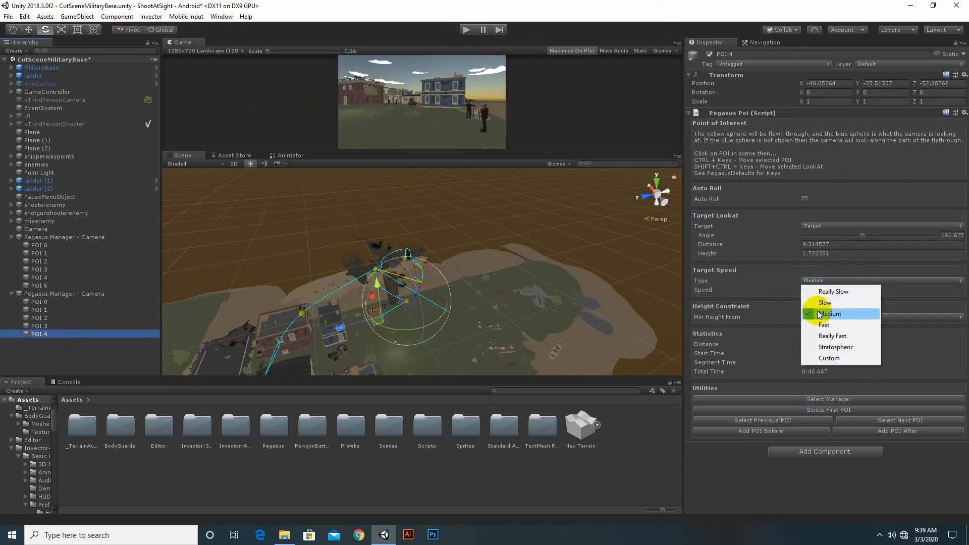
{"action": "left_click", "coordinate": [817, 301]}
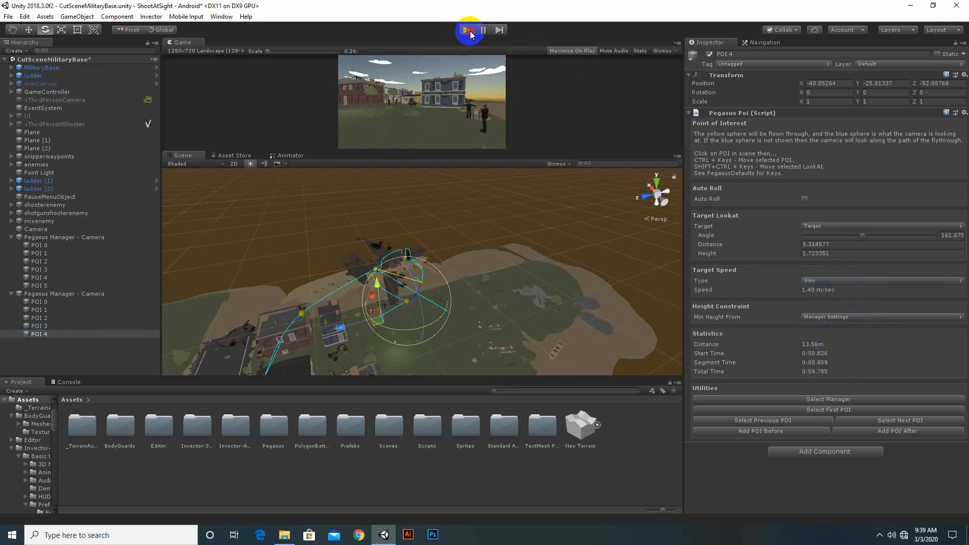